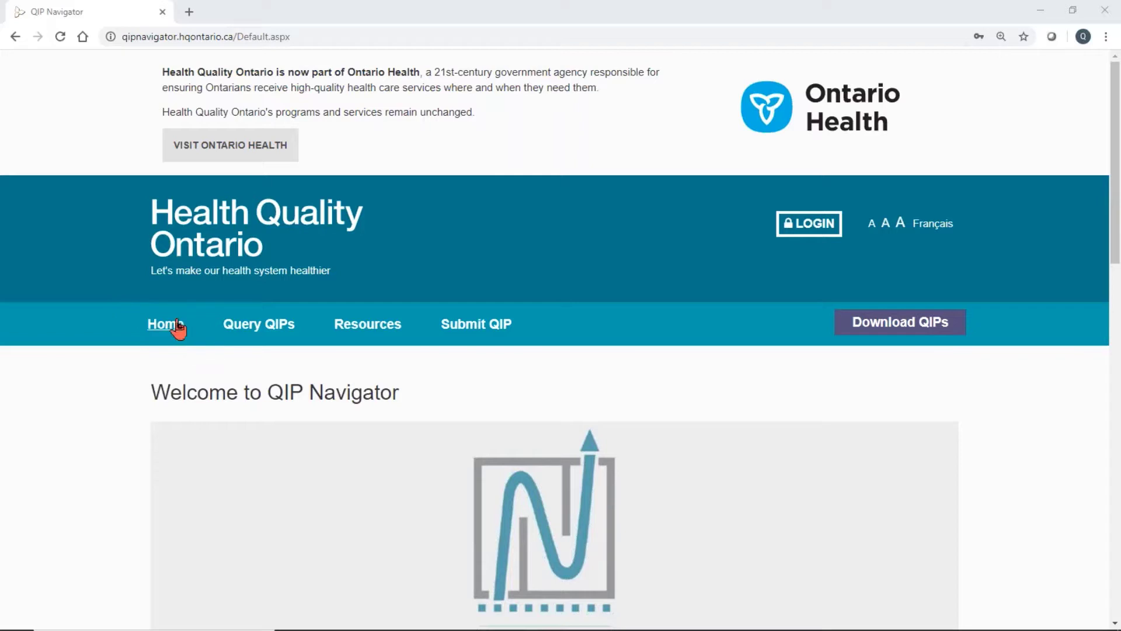
{"action": "mouse_move", "coordinate": [260, 335]}
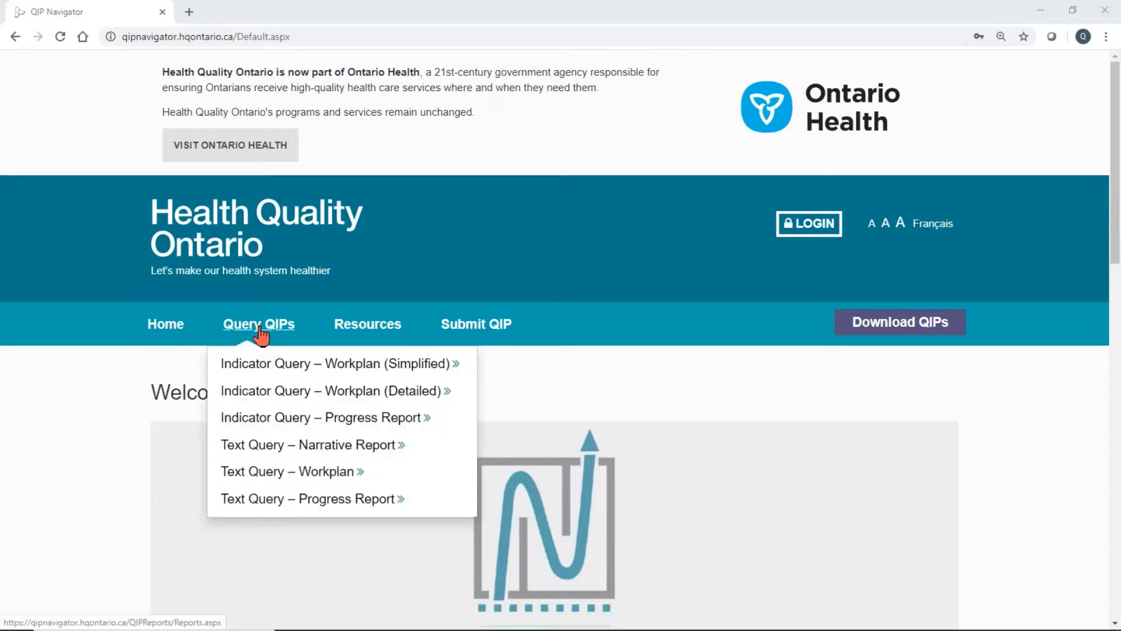
{"action": "mouse_move", "coordinate": [370, 334]}
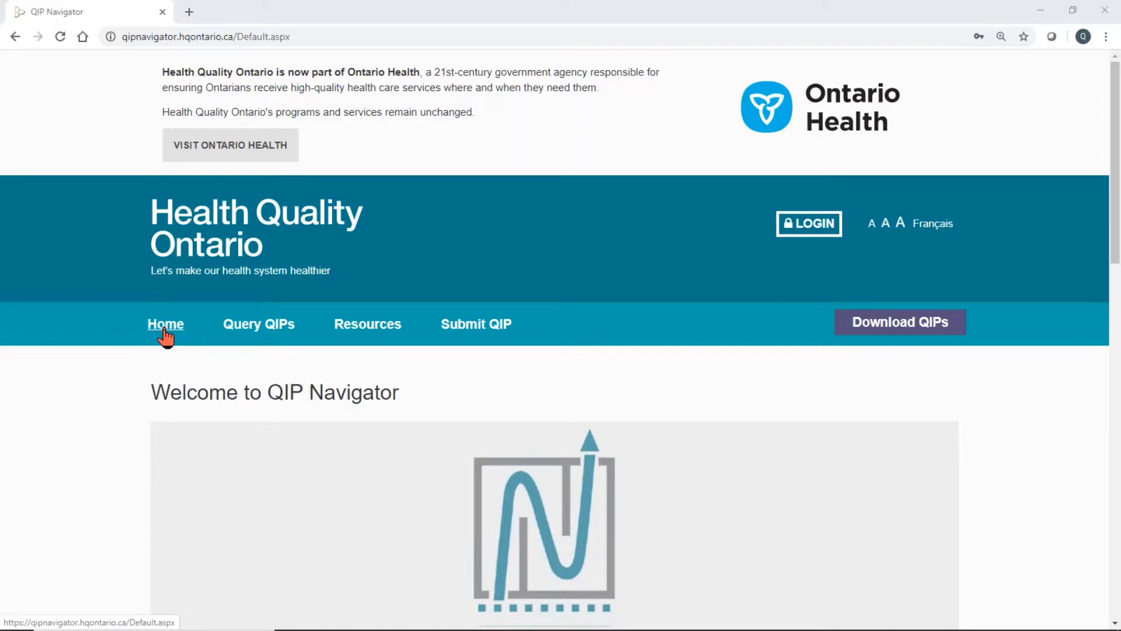
{"action": "scroll", "coordinate": [165, 337], "scroll_direction": "down", "scroll_amount": 7}
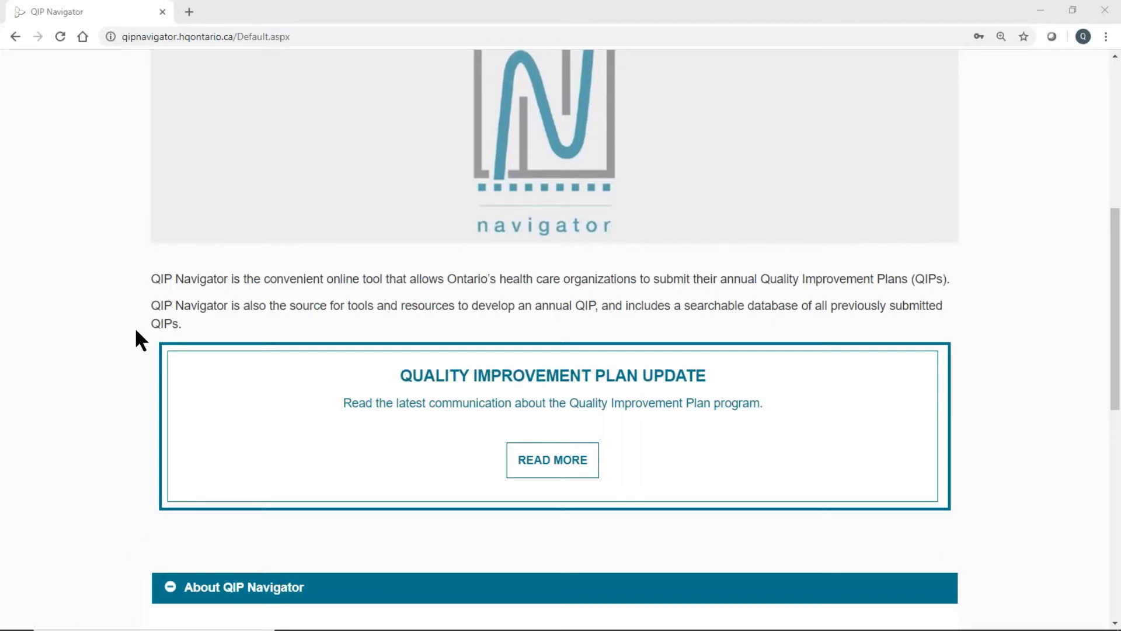
{"action": "scroll", "coordinate": [135, 331], "scroll_direction": "up", "scroll_amount": 5}
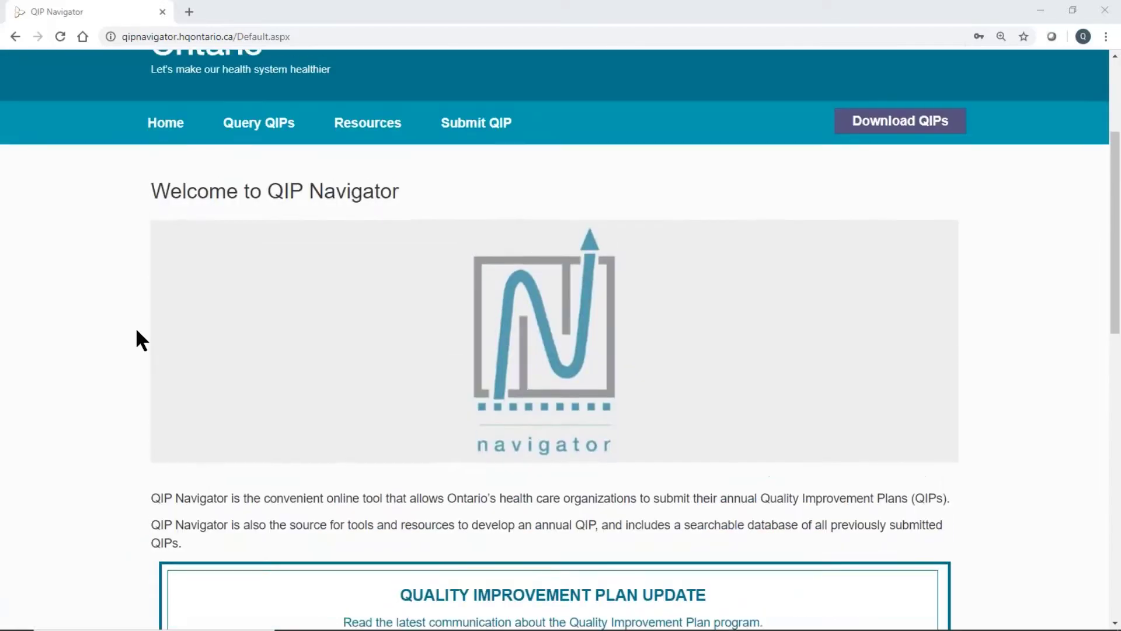
{"action": "scroll", "coordinate": [137, 330], "scroll_direction": "up", "scroll_amount": 2}
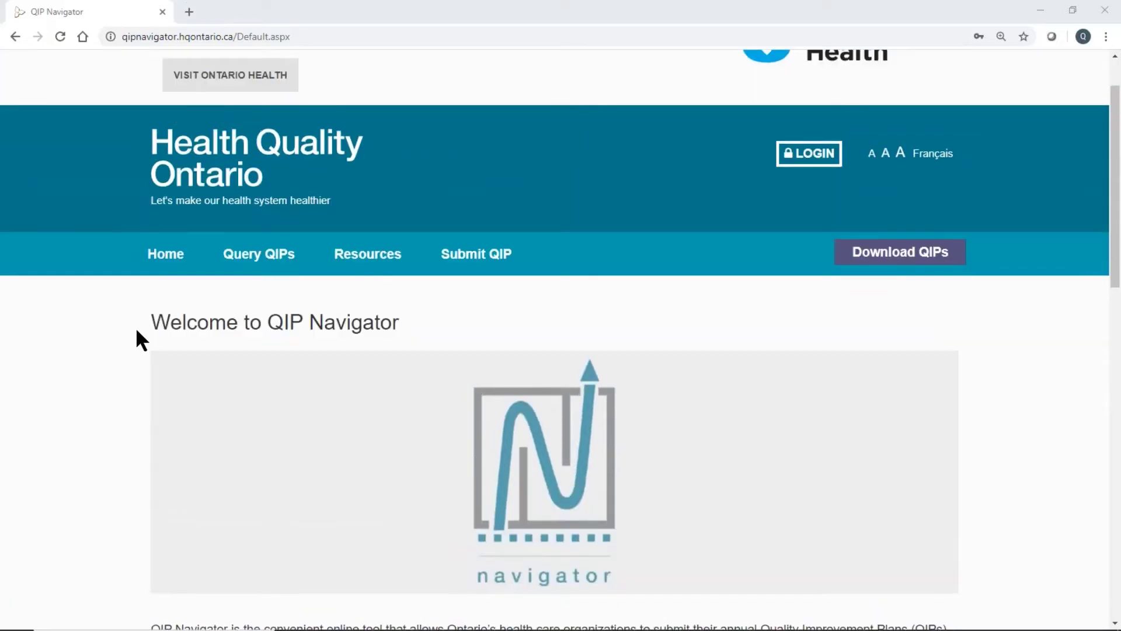
- Go to the Query QIPs page and open the Narrative Report text query
{"action": "mouse_move", "coordinate": [244, 260]}
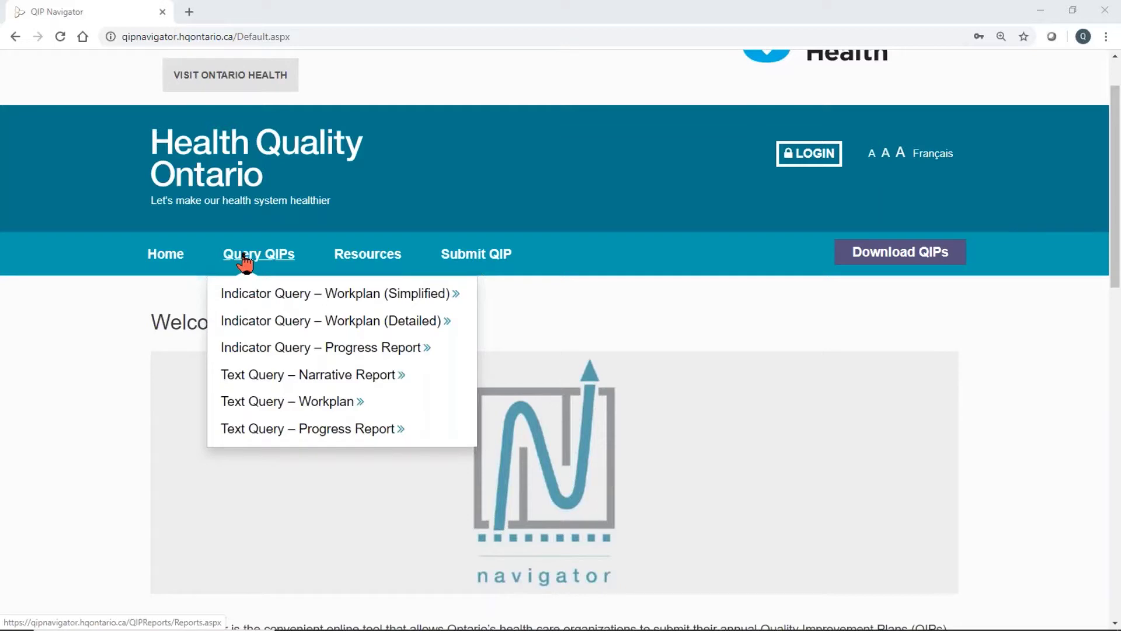
{"action": "left_click", "coordinate": [244, 260]}
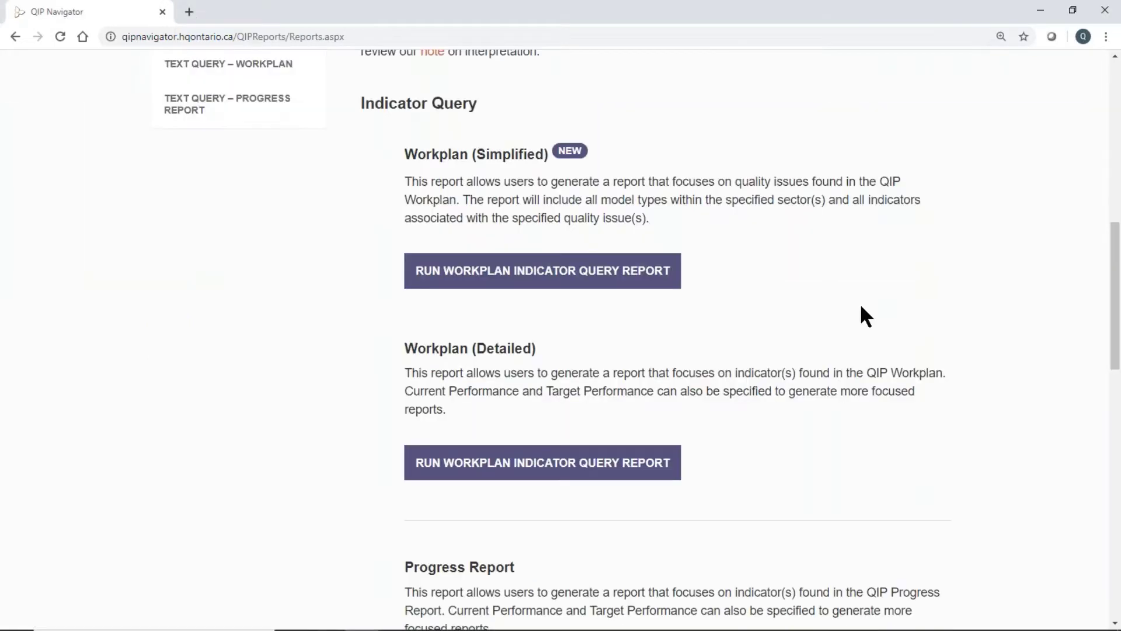
{"action": "scroll", "coordinate": [859, 301], "scroll_direction": "up", "scroll_amount": 4}
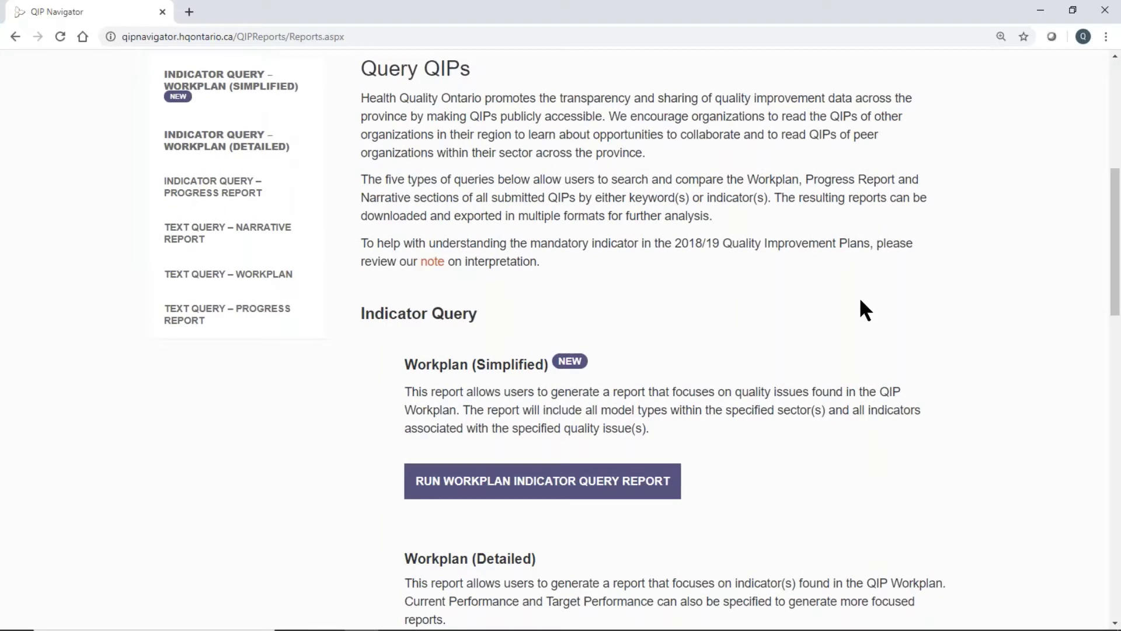
{"action": "scroll", "coordinate": [861, 301], "scroll_direction": "down", "scroll_amount": 3}
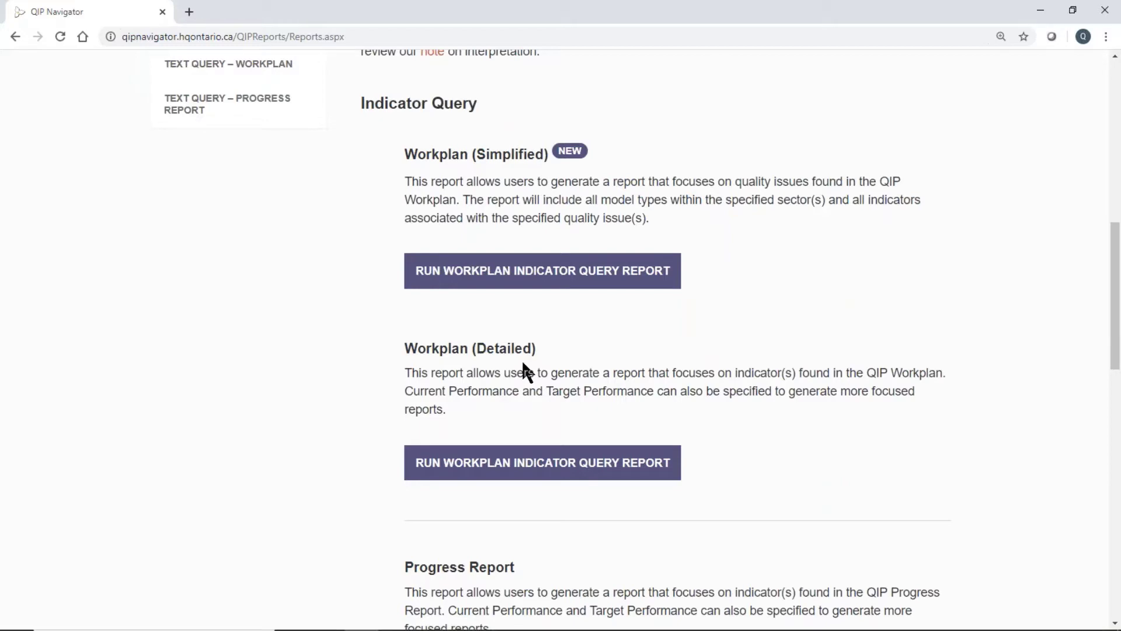
{"action": "scroll", "coordinate": [521, 359], "scroll_direction": "down", "scroll_amount": 8}
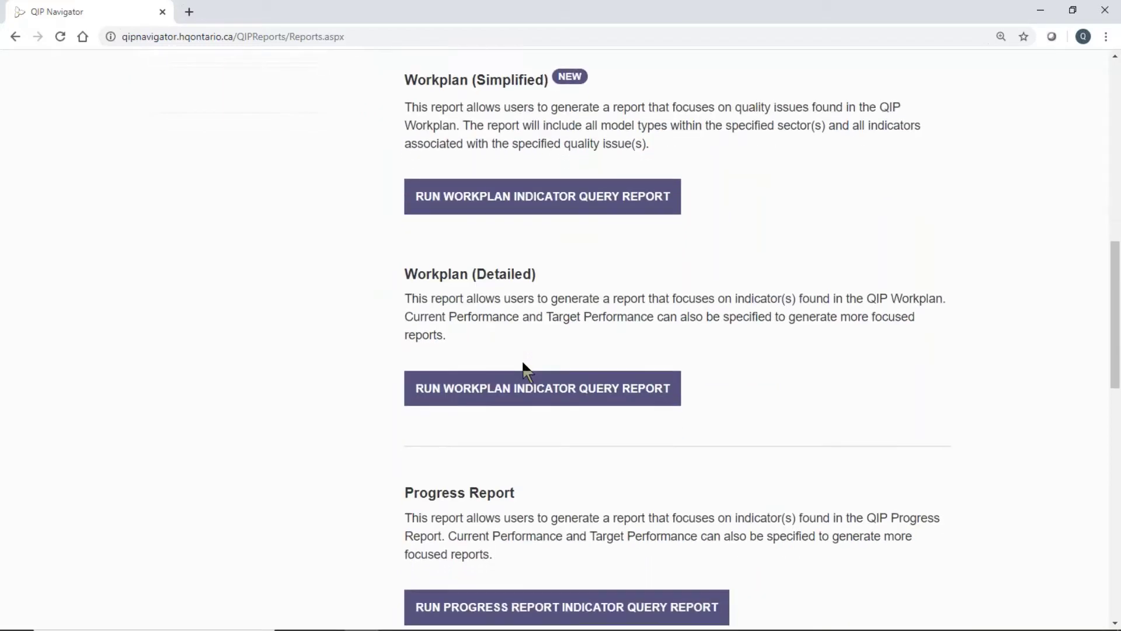
{"action": "scroll", "coordinate": [503, 349], "scroll_direction": "down", "scroll_amount": 3}
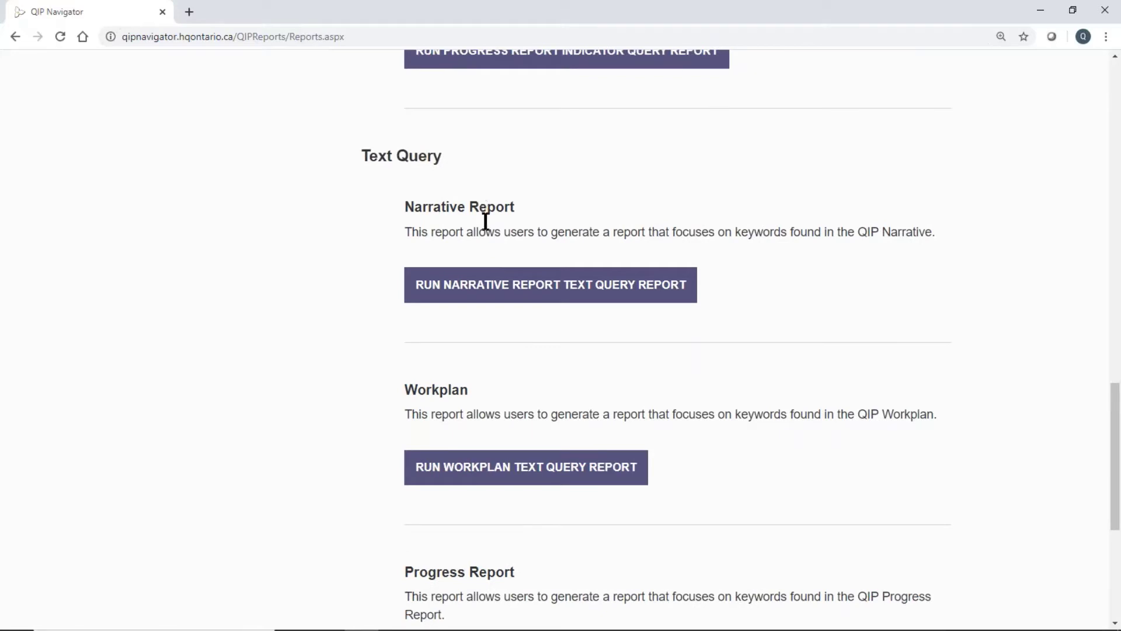
{"action": "left_click", "coordinate": [576, 290]}
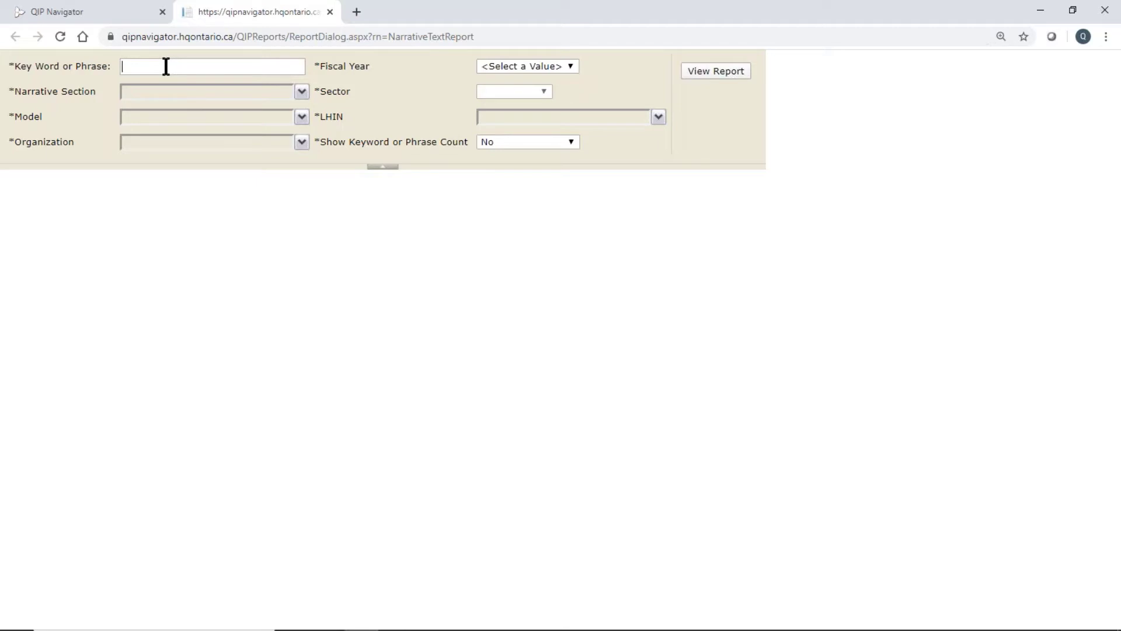
- Enter "virtual" as the key word or phrase and set the fiscal year to 2019/20
{"action": "type", "text": "virtual"}
{"action": "left_click", "coordinate": [572, 66]}
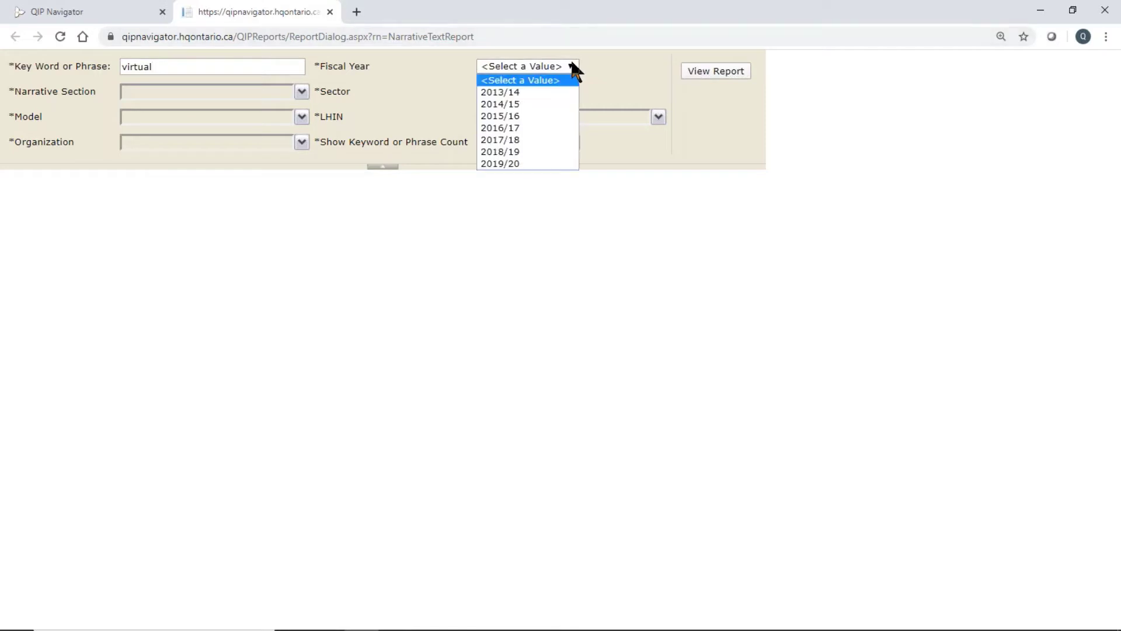
{"action": "left_click", "coordinate": [527, 164]}
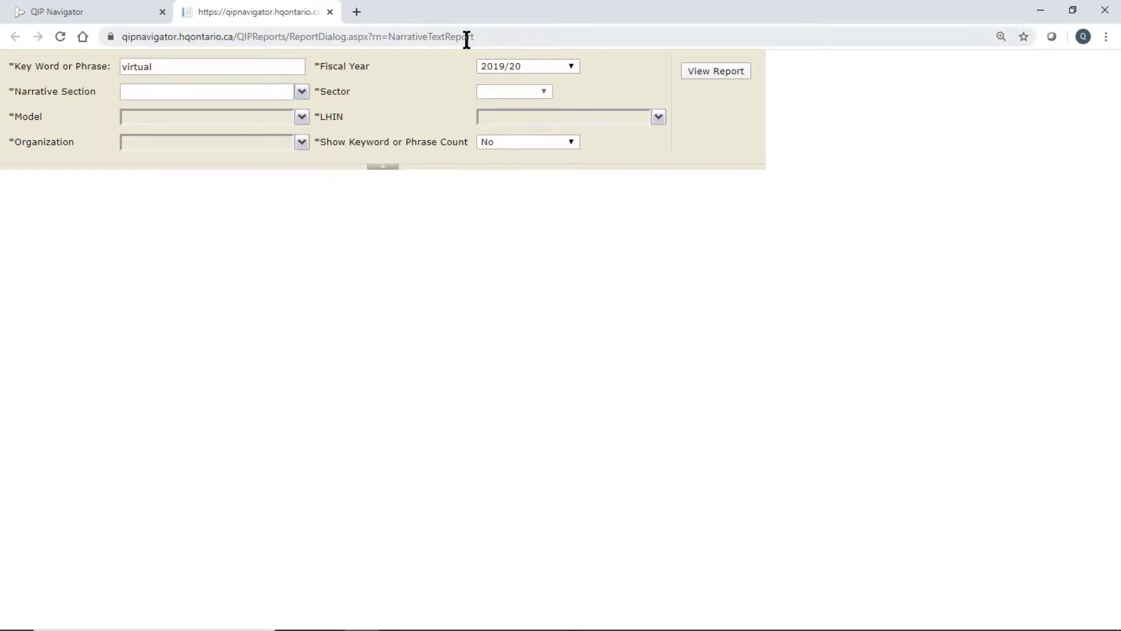
- Include all narrative sections and set the sector to Acute Care/Hospital
{"action": "left_click", "coordinate": [302, 97]}
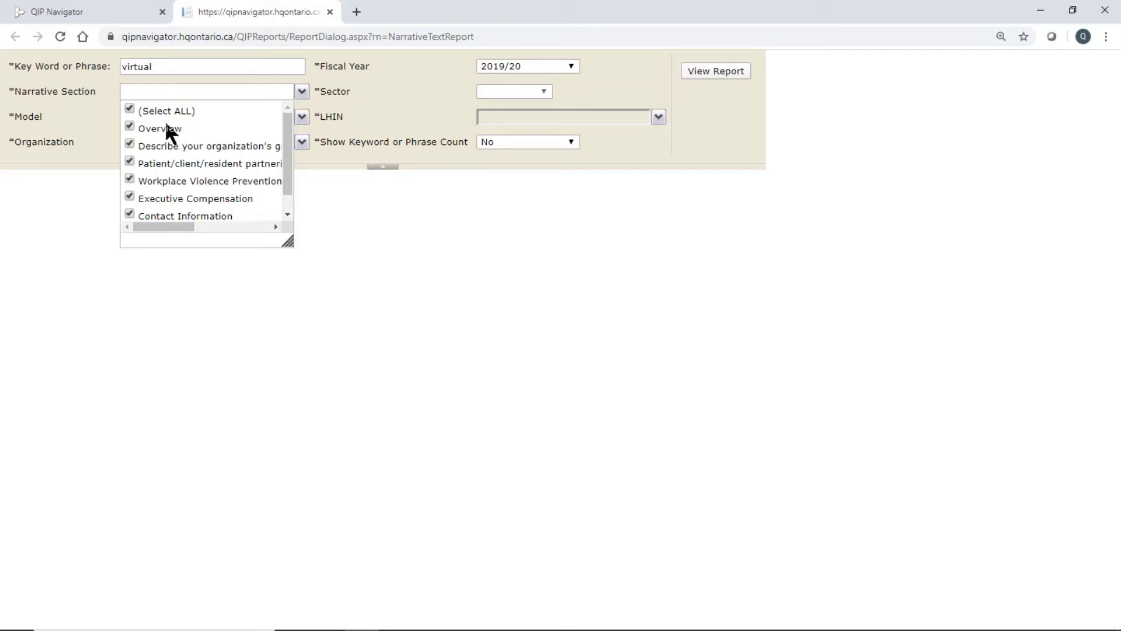
{"action": "left_click", "coordinate": [421, 78]}
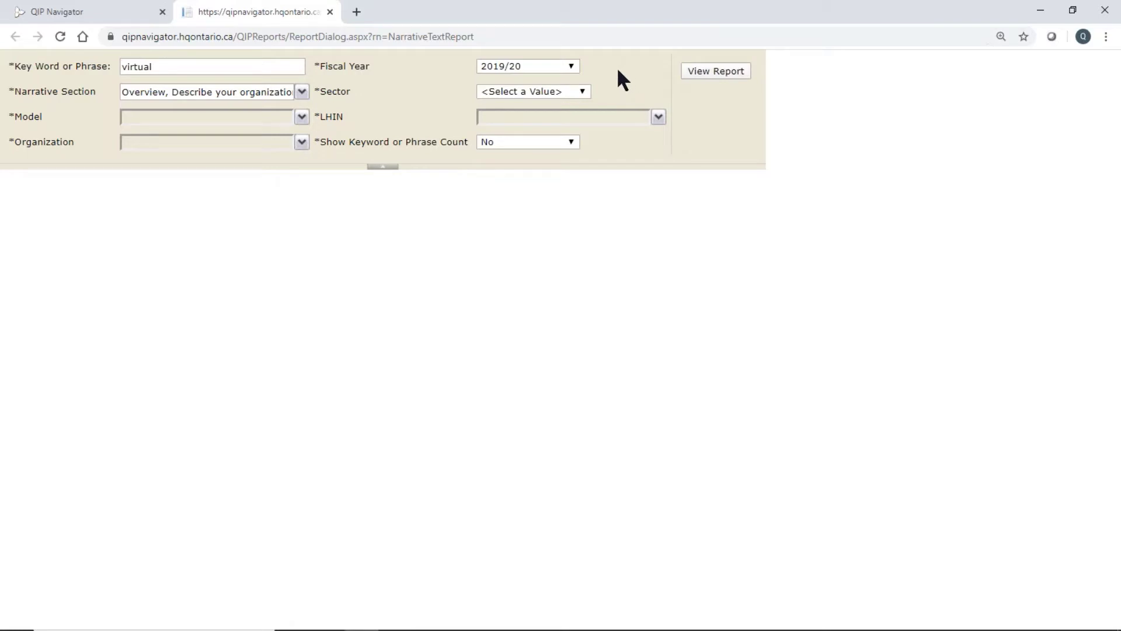
{"action": "left_click", "coordinate": [582, 92]}
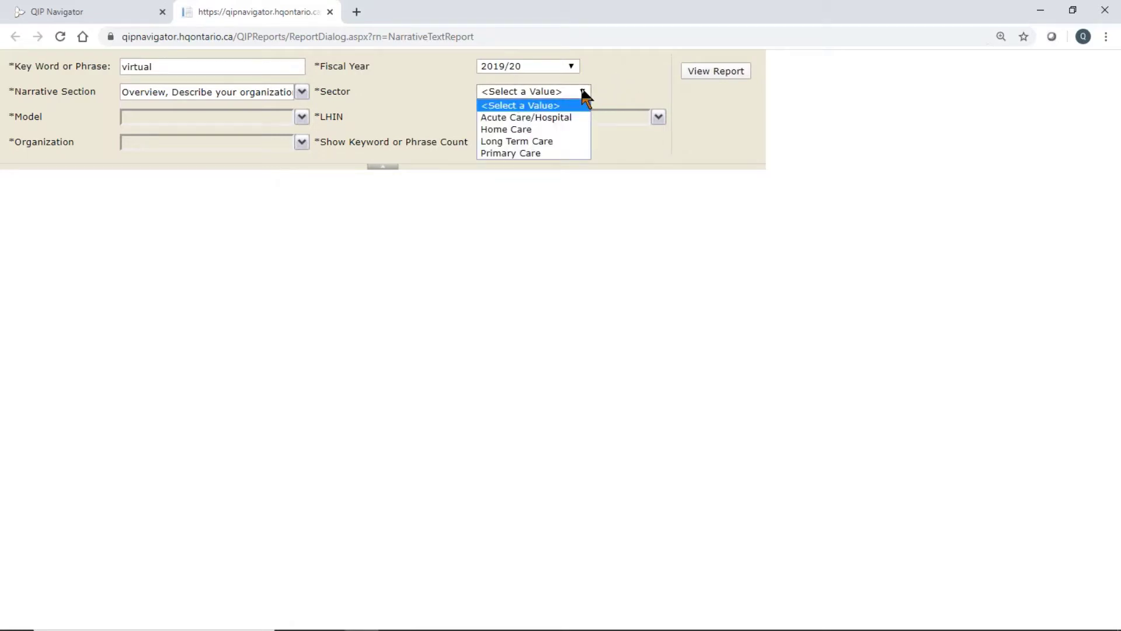
{"action": "left_click", "coordinate": [560, 118]}
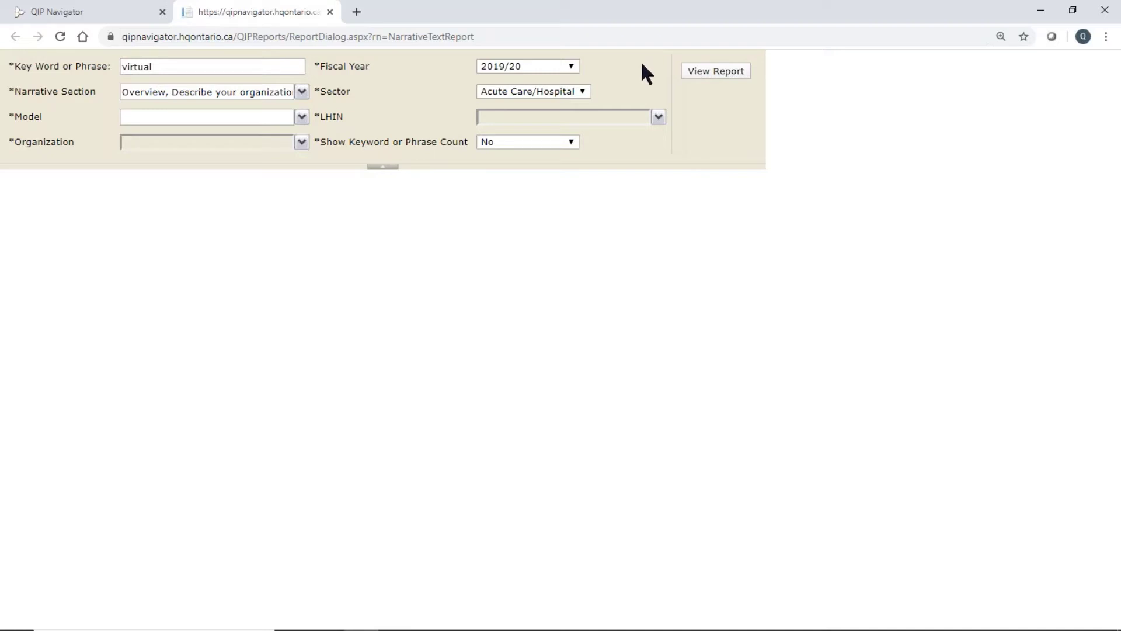
- Limit the query's model types to Large Community Hospital, Small Hospital and Teaching Hospital
{"action": "left_click", "coordinate": [302, 116]}
{"action": "scroll", "coordinate": [205, 193], "scroll_direction": "down", "scroll_amount": 3}
{"action": "left_click", "coordinate": [130, 231]}
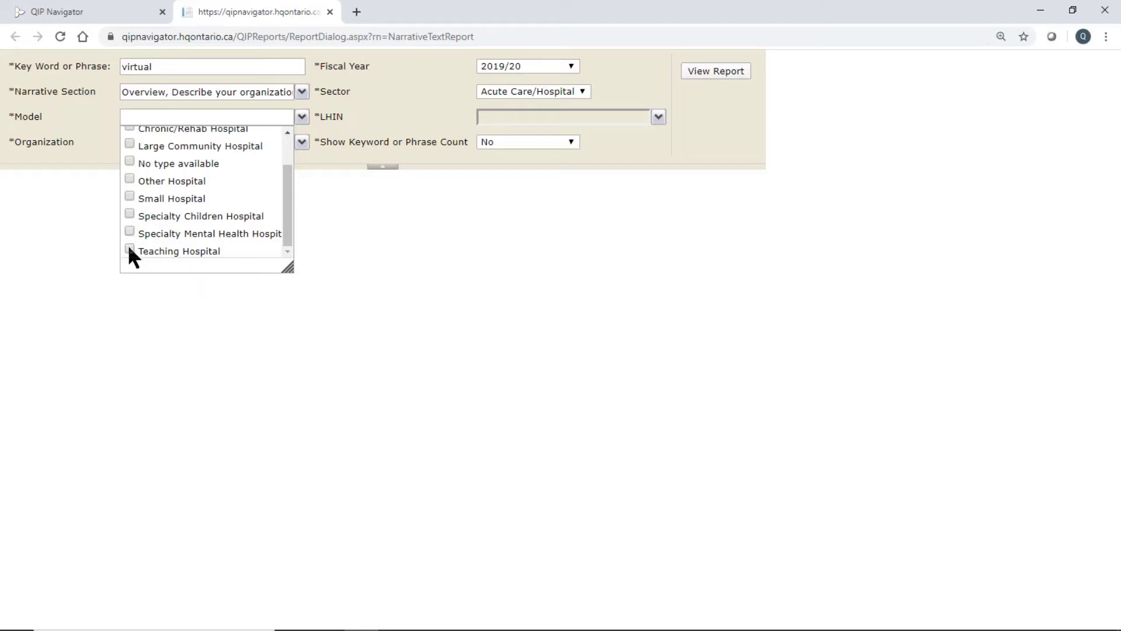
{"action": "scroll", "coordinate": [148, 209], "scroll_direction": "up", "scroll_amount": 2}
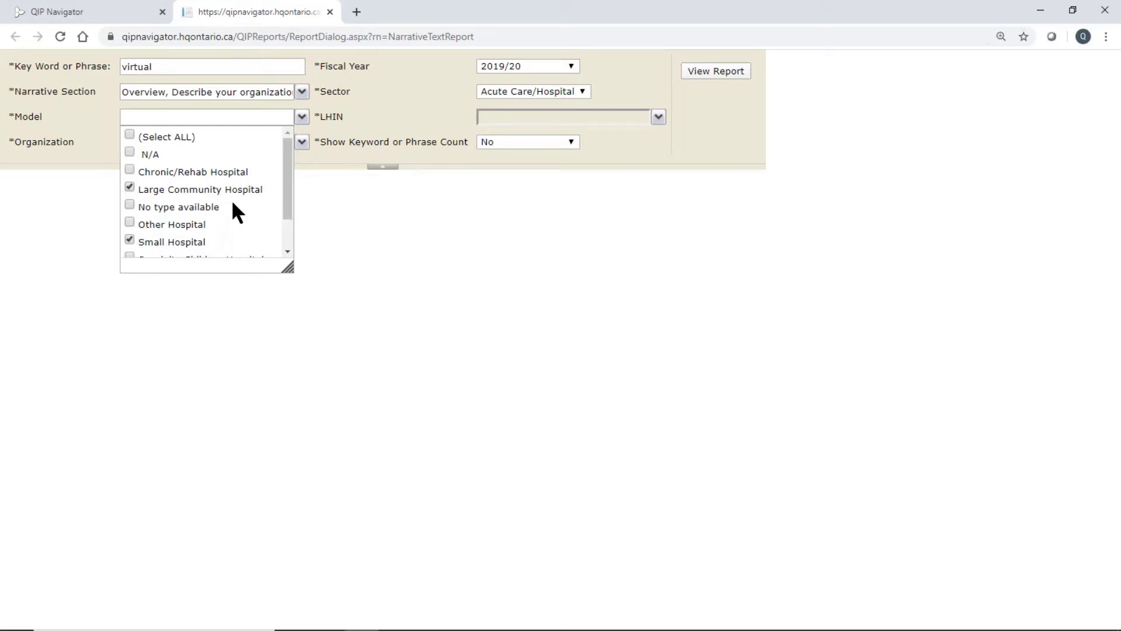
{"action": "scroll", "coordinate": [236, 211], "scroll_direction": "down", "scroll_amount": 2}
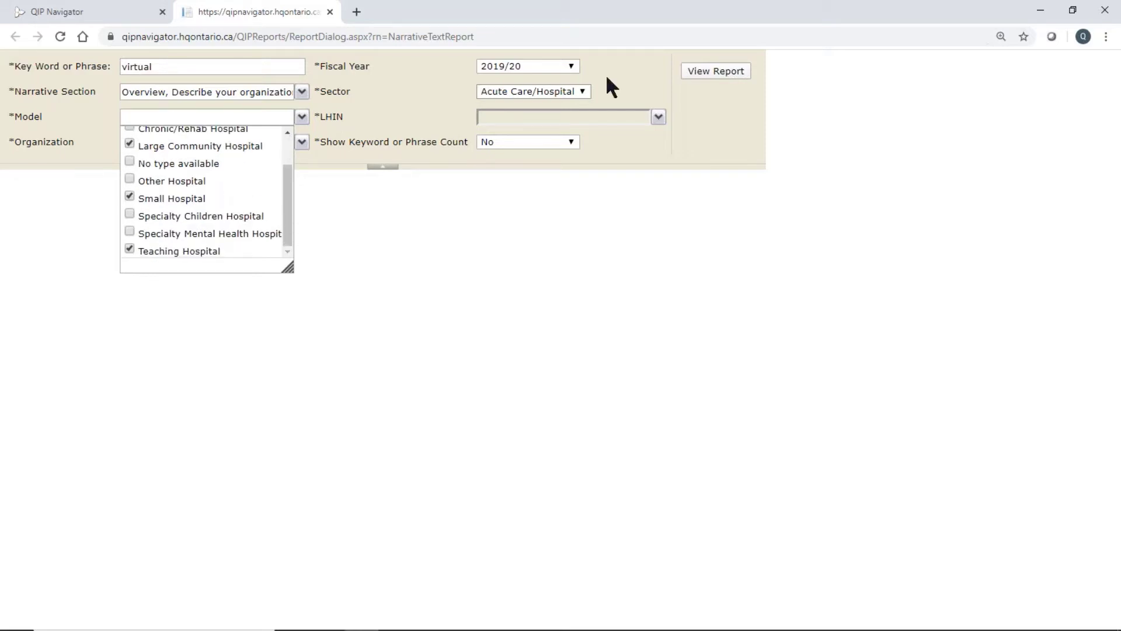
{"action": "left_click", "coordinate": [704, 109]}
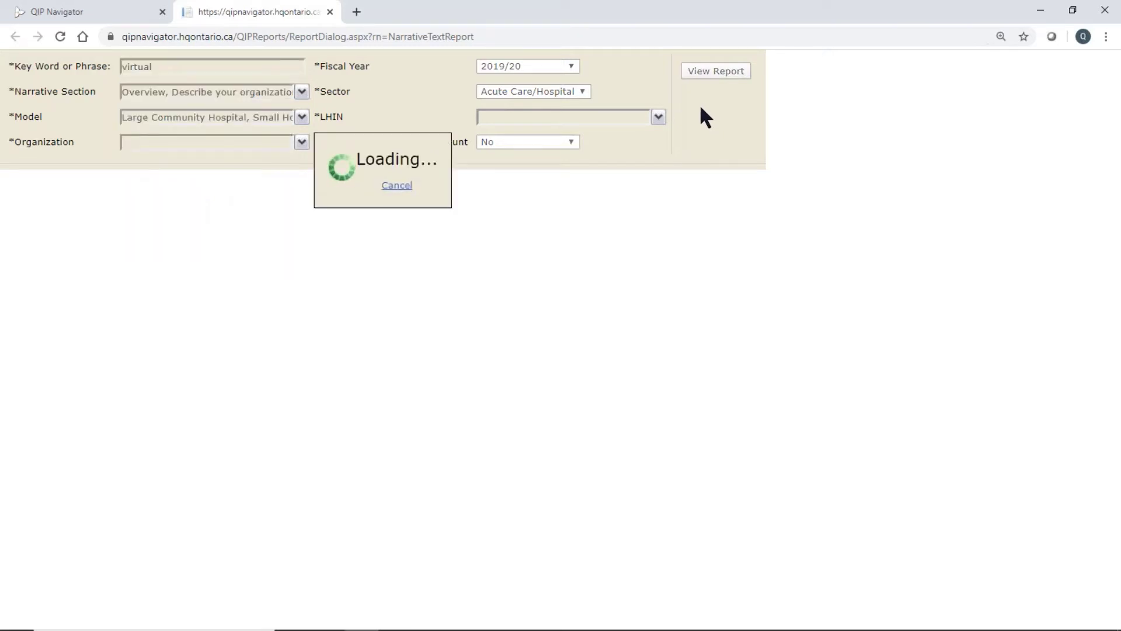
- Include all LHIN regions in the query
{"action": "left_click", "coordinate": [659, 117]}
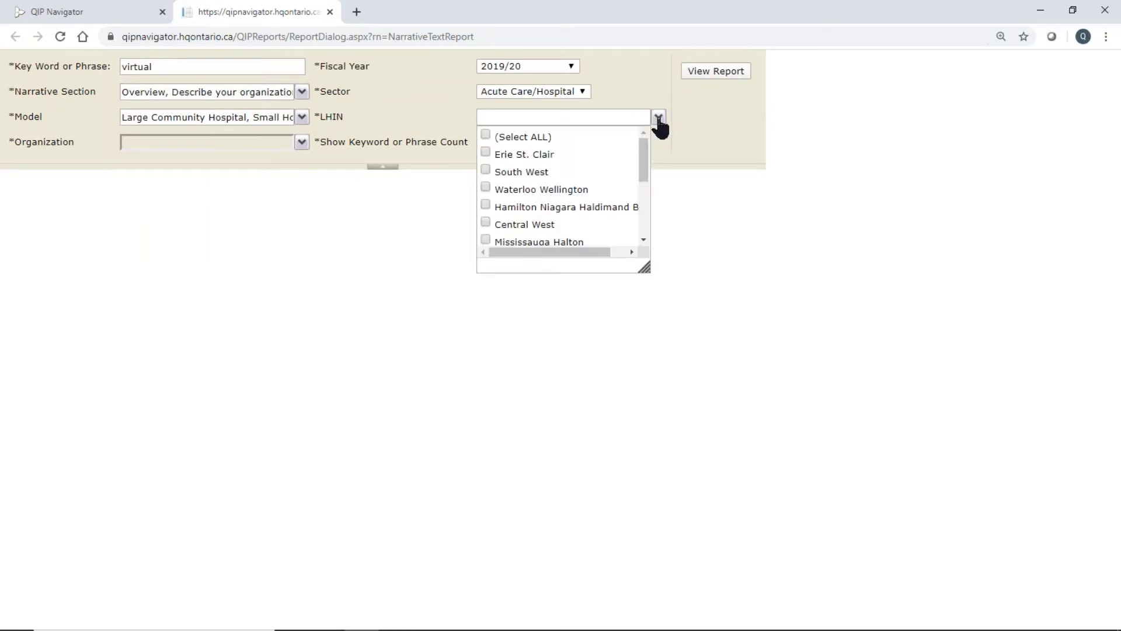
{"action": "left_click", "coordinate": [485, 136]}
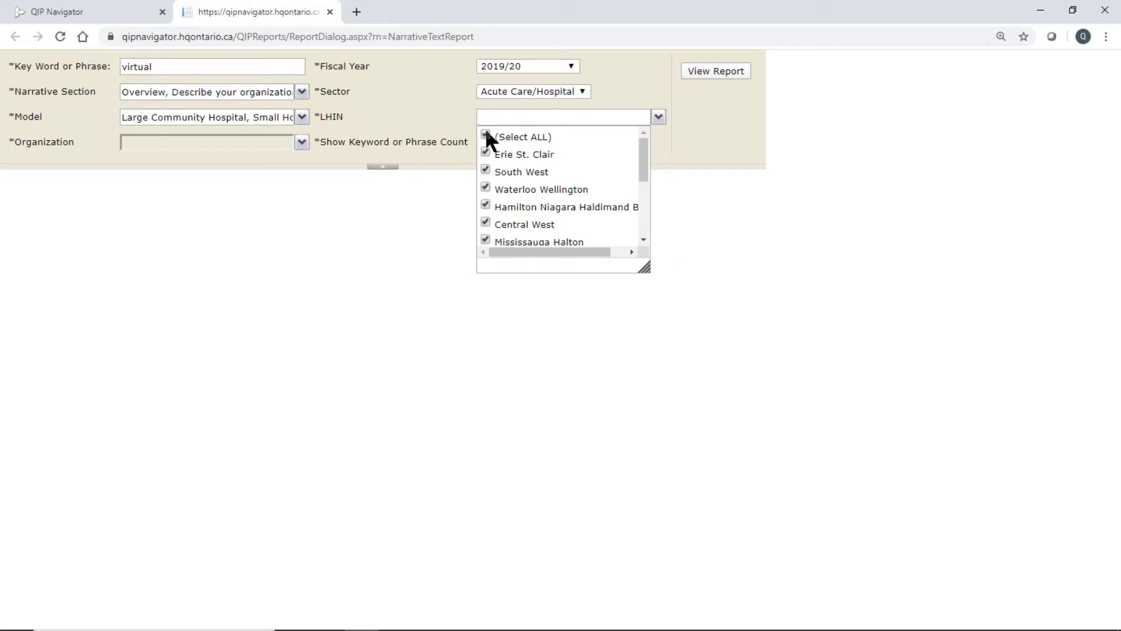
{"action": "left_click", "coordinate": [708, 125]}
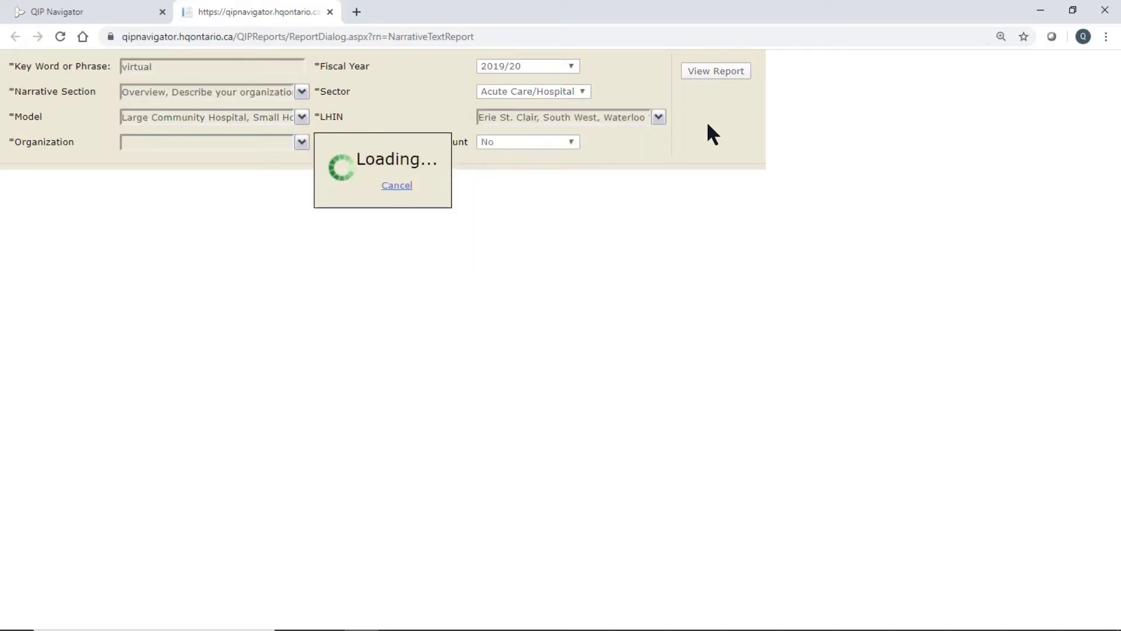
- Include all organizations in the query
{"action": "left_click", "coordinate": [301, 142]}
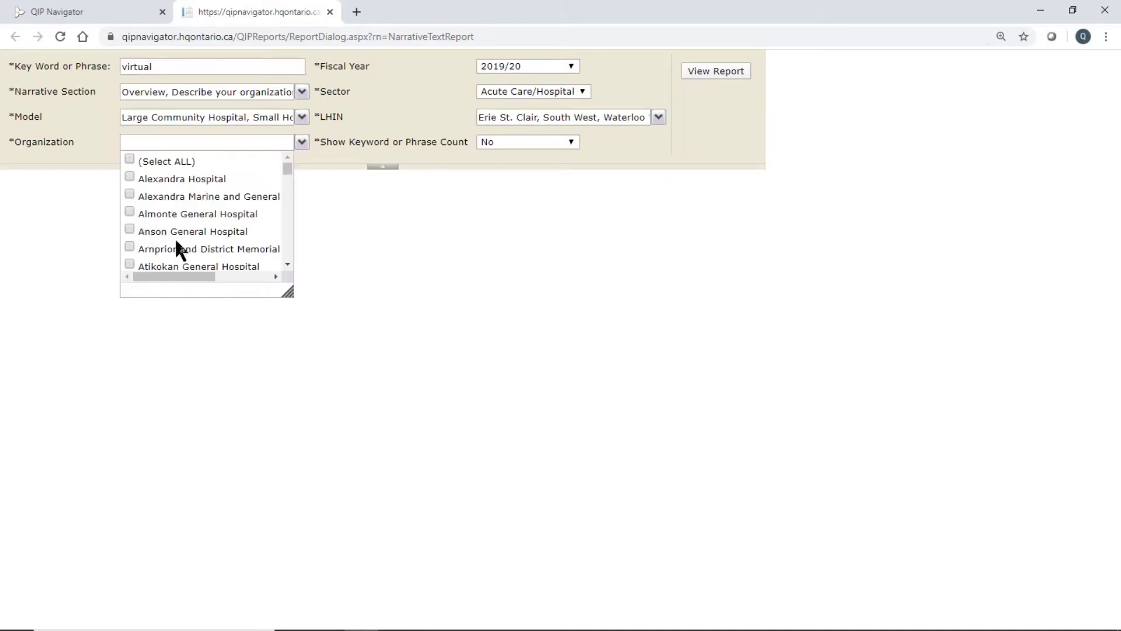
{"action": "scroll", "coordinate": [176, 221], "scroll_direction": "down", "scroll_amount": 6}
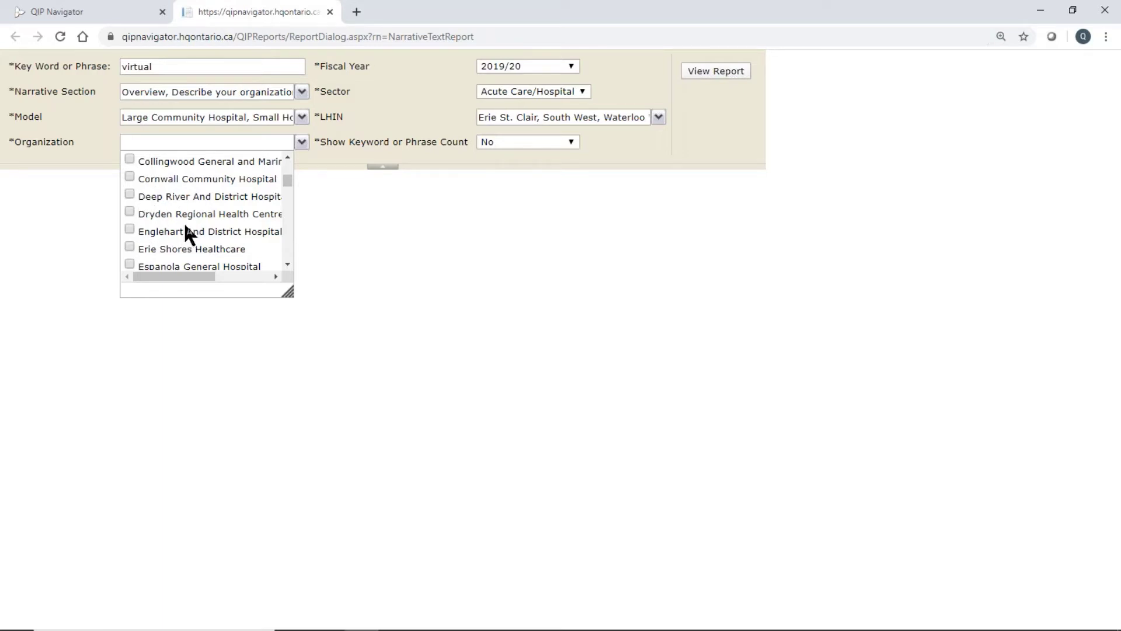
{"action": "scroll", "coordinate": [266, 191], "scroll_direction": "up", "scroll_amount": 5}
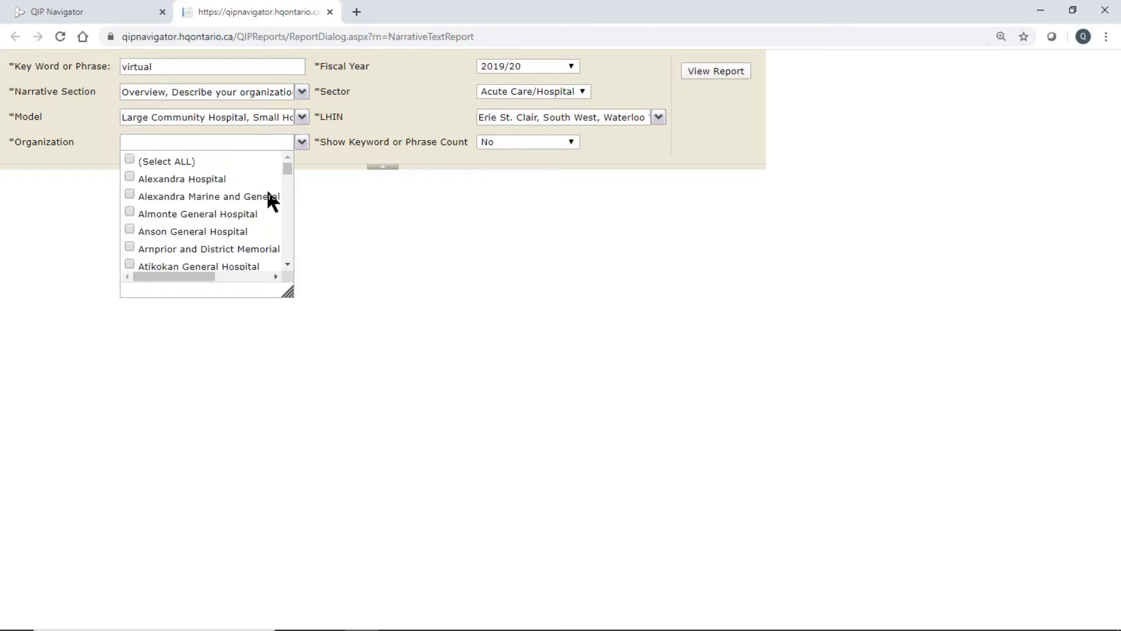
{"action": "left_click", "coordinate": [130, 161]}
{"action": "left_click", "coordinate": [725, 110]}
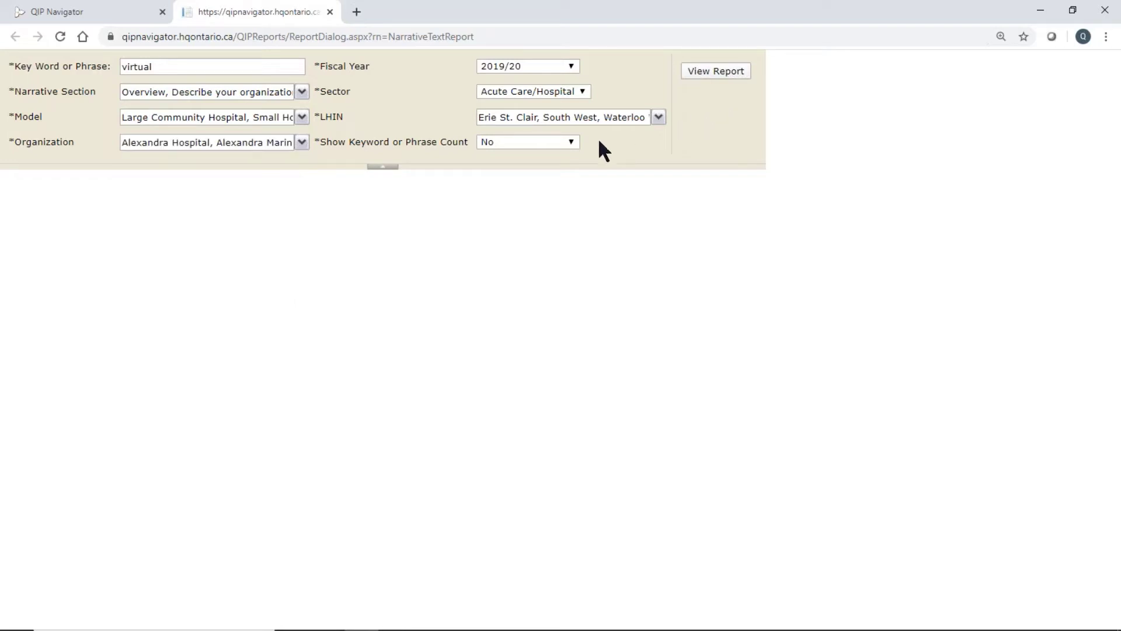
- Set Show Keyword or Phrase Count to Yes and generate the narrative text report
{"action": "left_click", "coordinate": [568, 141]}
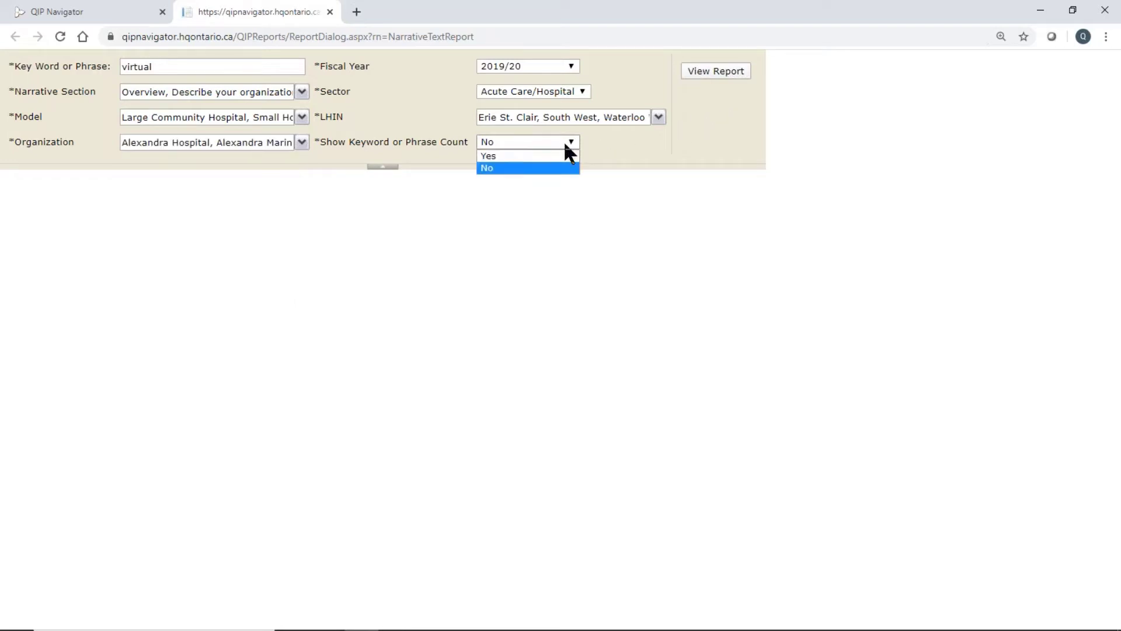
{"action": "left_click", "coordinate": [521, 156]}
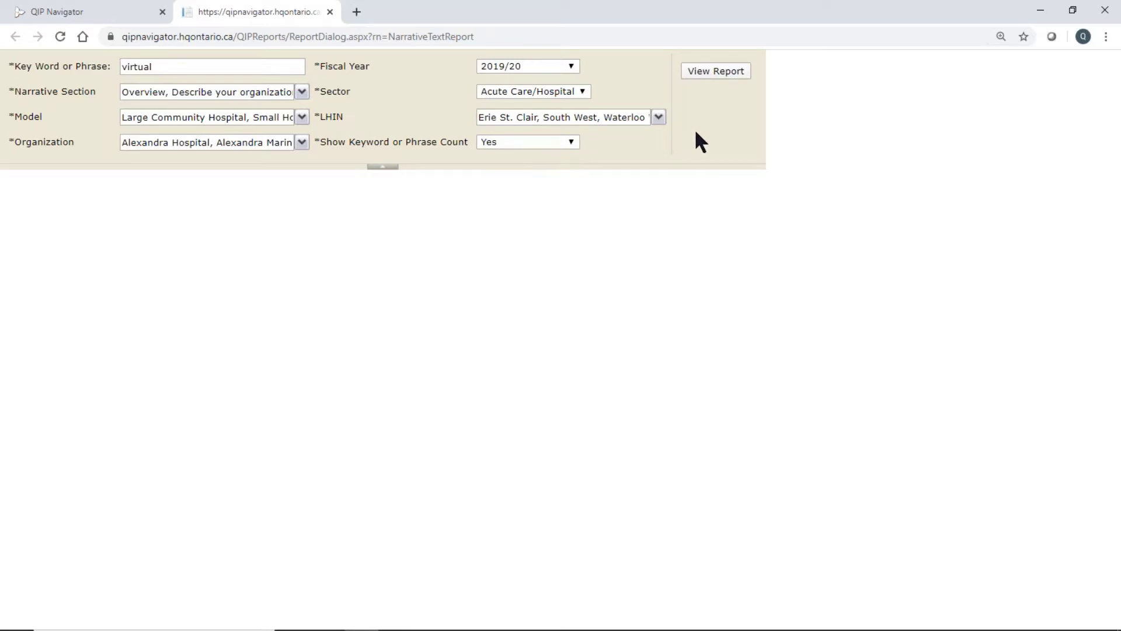
{"action": "left_click", "coordinate": [708, 69]}
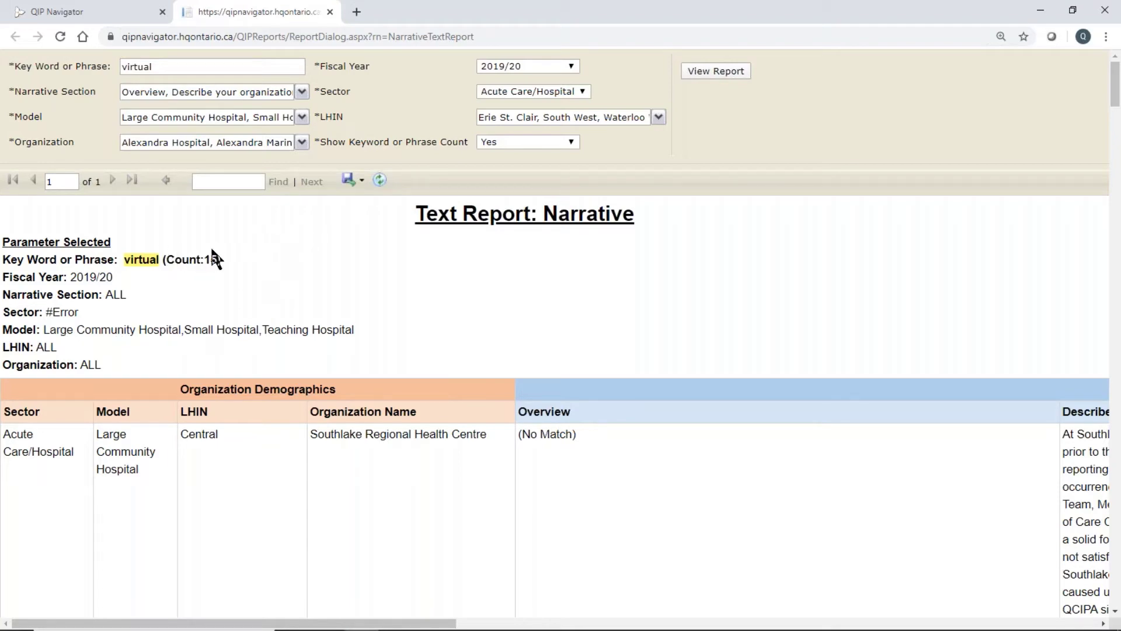
- Review the narrative text report and export it in Excel format
{"action": "scroll", "coordinate": [212, 250], "scroll_direction": "down", "scroll_amount": 15}
{"action": "scroll", "coordinate": [683, 318], "scroll_direction": "right", "scroll_amount": 1}
{"action": "scroll", "coordinate": [683, 316], "scroll_direction": "up", "scroll_amount": 12}
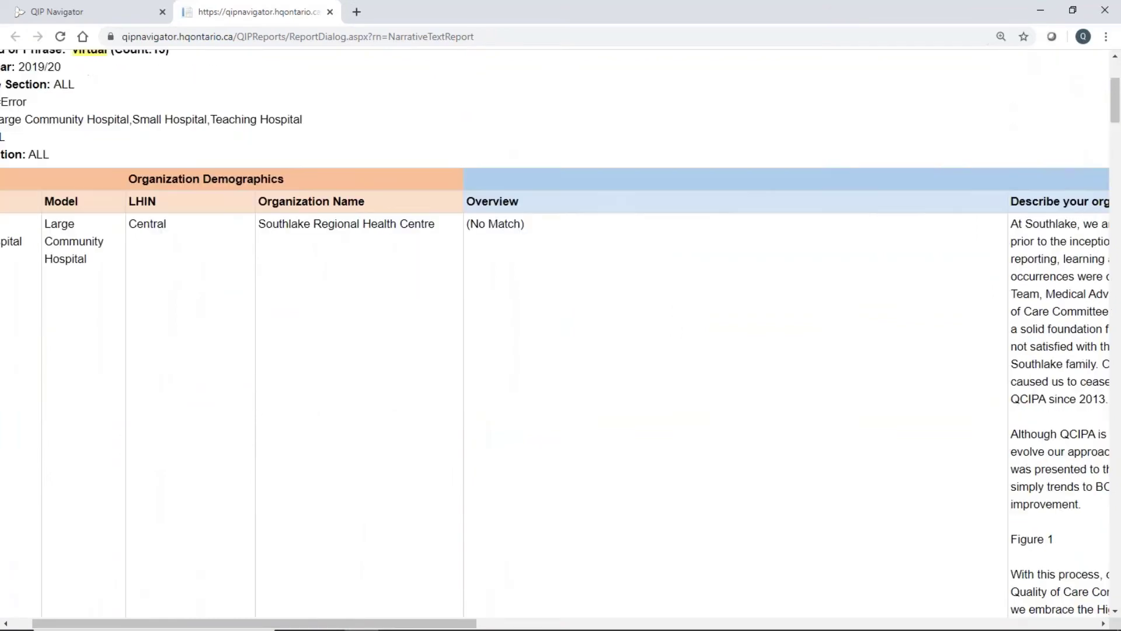
{"action": "scroll", "coordinate": [666, 289], "scroll_direction": "up", "scroll_amount": 4}
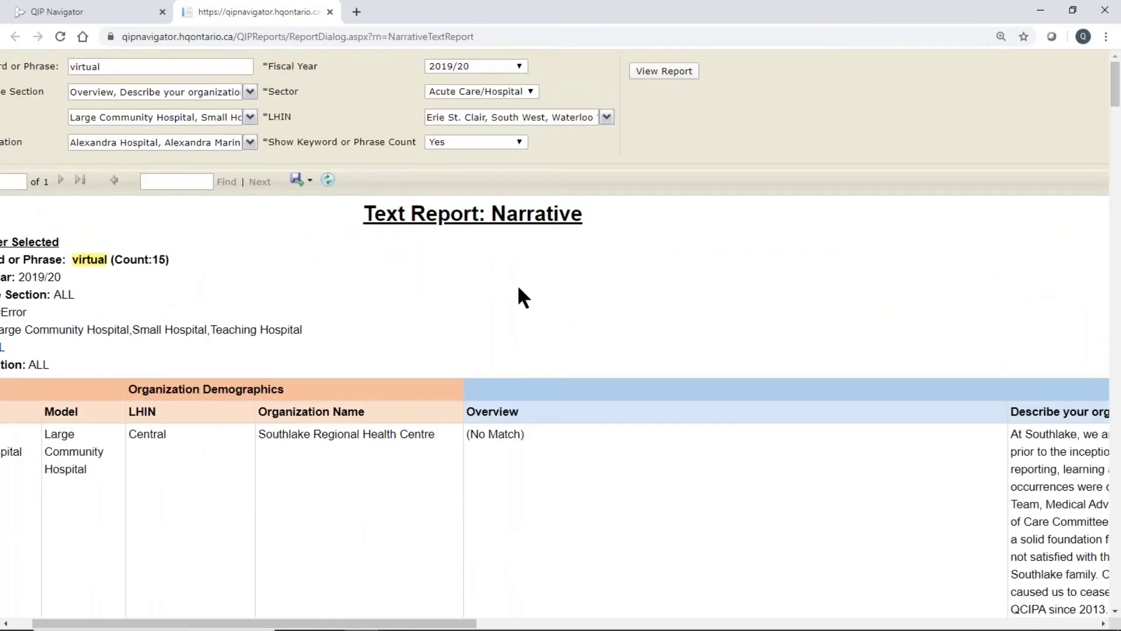
{"action": "left_click", "coordinate": [309, 183]}
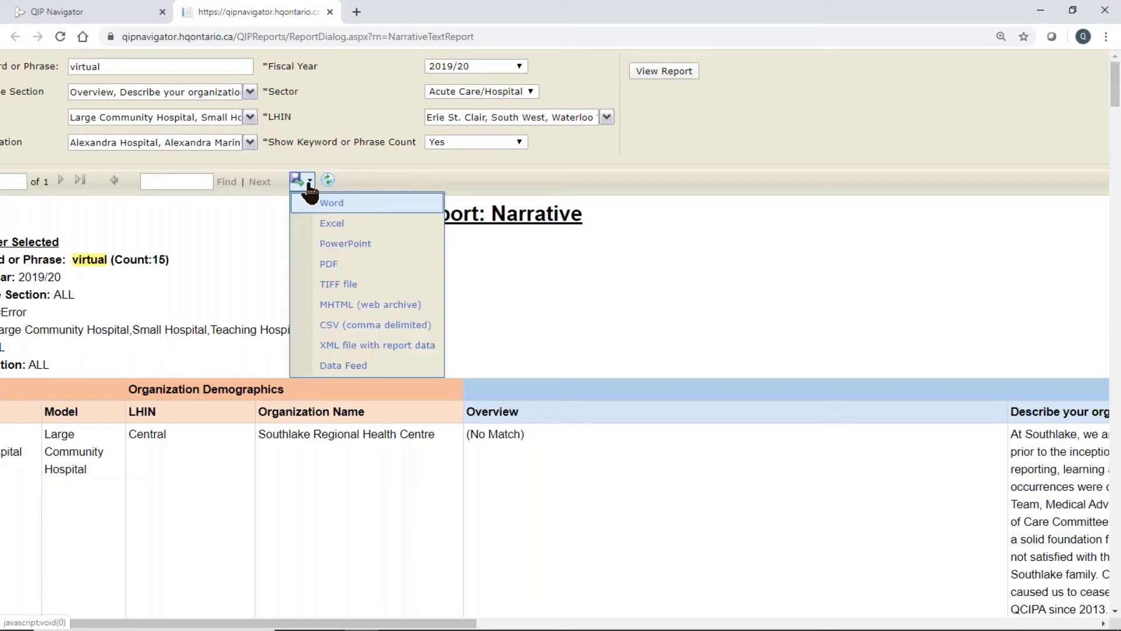
{"action": "left_click", "coordinate": [325, 227]}
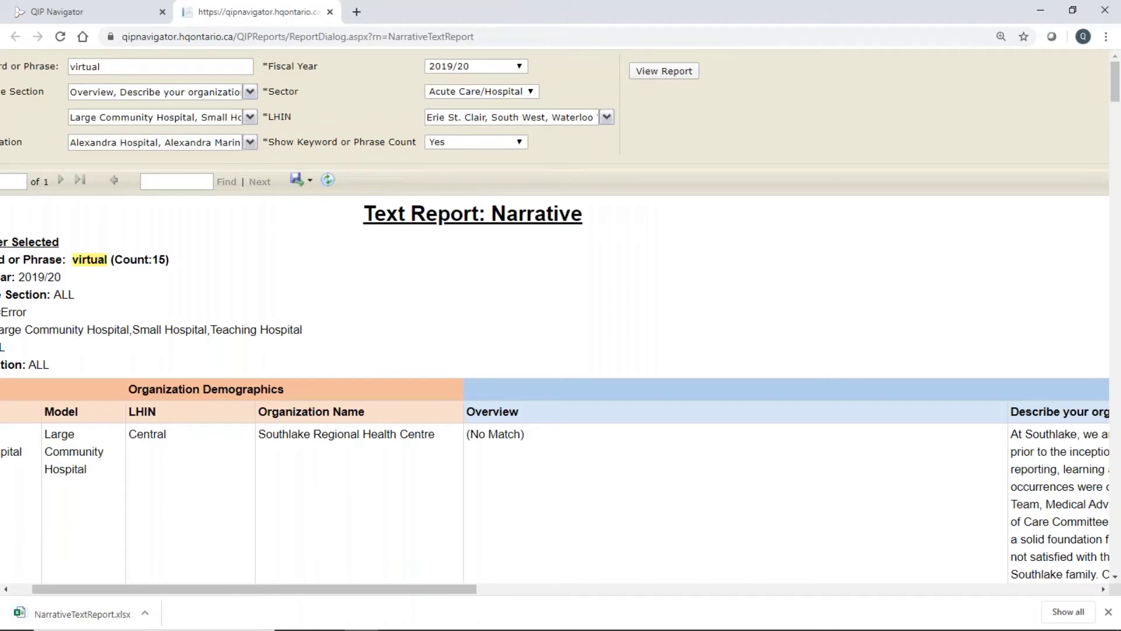
- Return to the QIP Navigator query reports page and open the Workplan (Detailed) indicator query report
{"action": "left_click", "coordinate": [98, 10]}
{"action": "scroll", "coordinate": [385, 240], "scroll_direction": "up", "scroll_amount": 8}
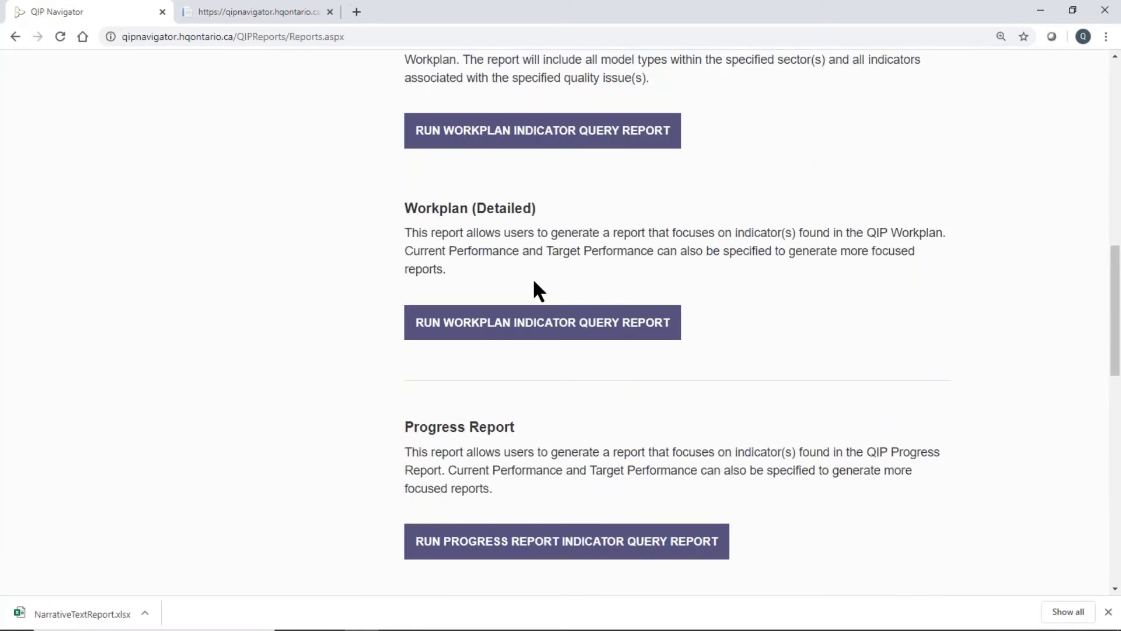
{"action": "left_click", "coordinate": [485, 330]}
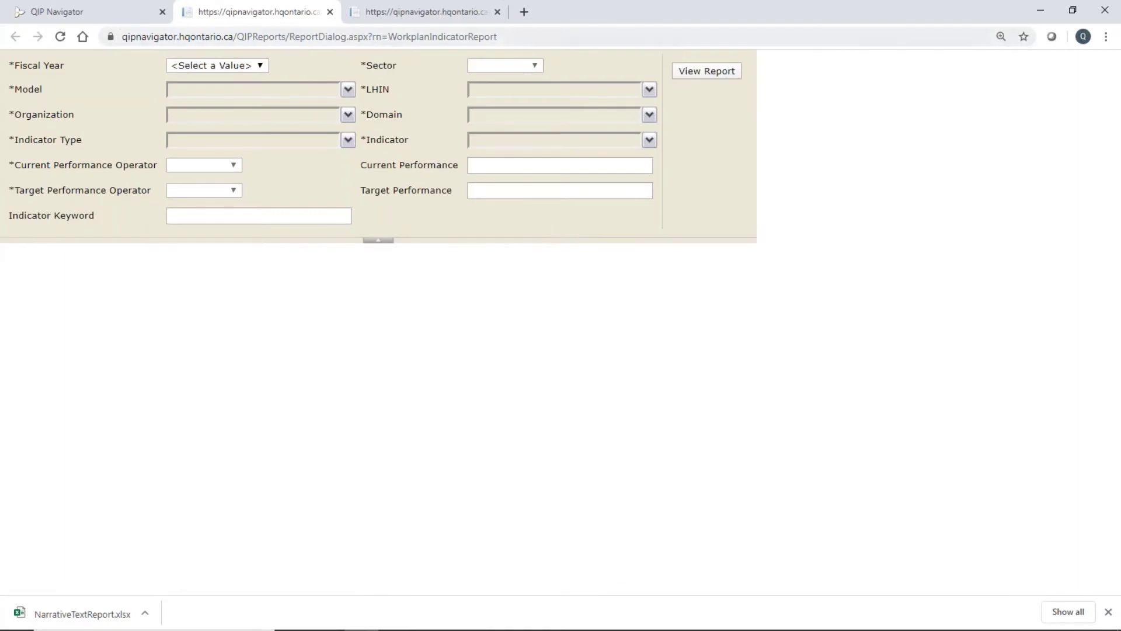
- Set the workplan query's fiscal year to 2019/20 and its sector to Primary Care
{"action": "left_click", "coordinate": [260, 61]}
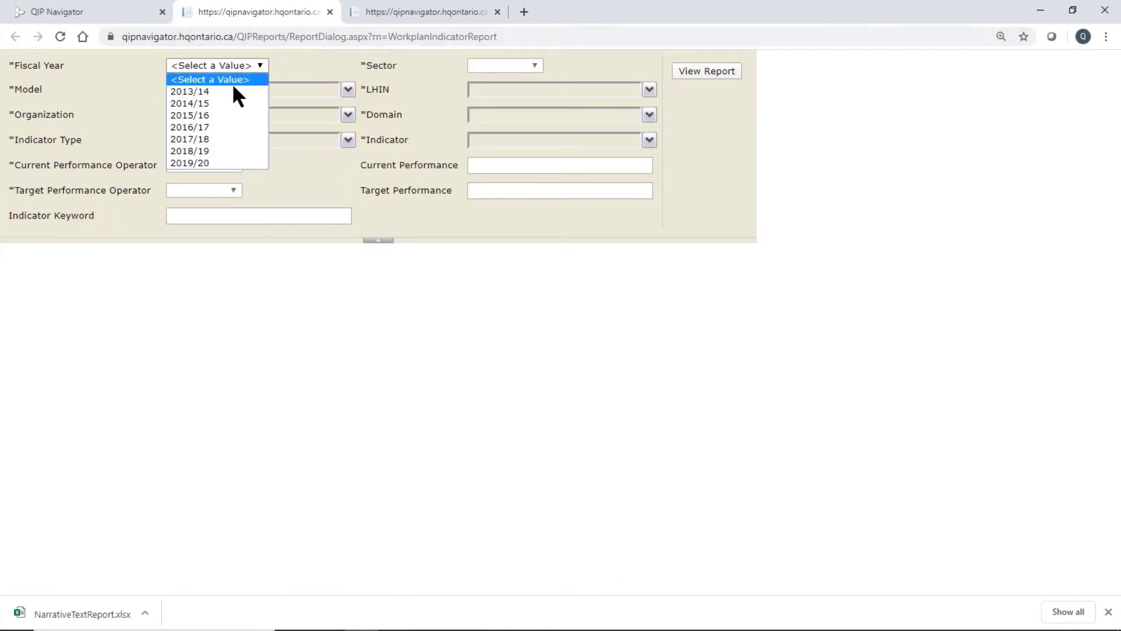
{"action": "left_click", "coordinate": [217, 164]}
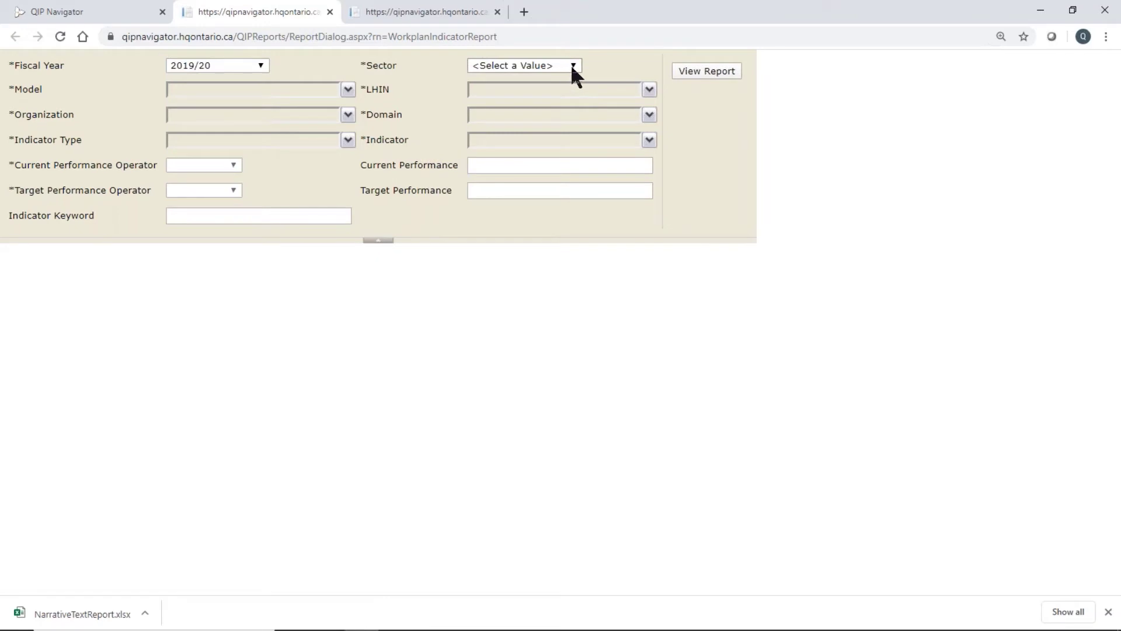
{"action": "left_click", "coordinate": [572, 65]}
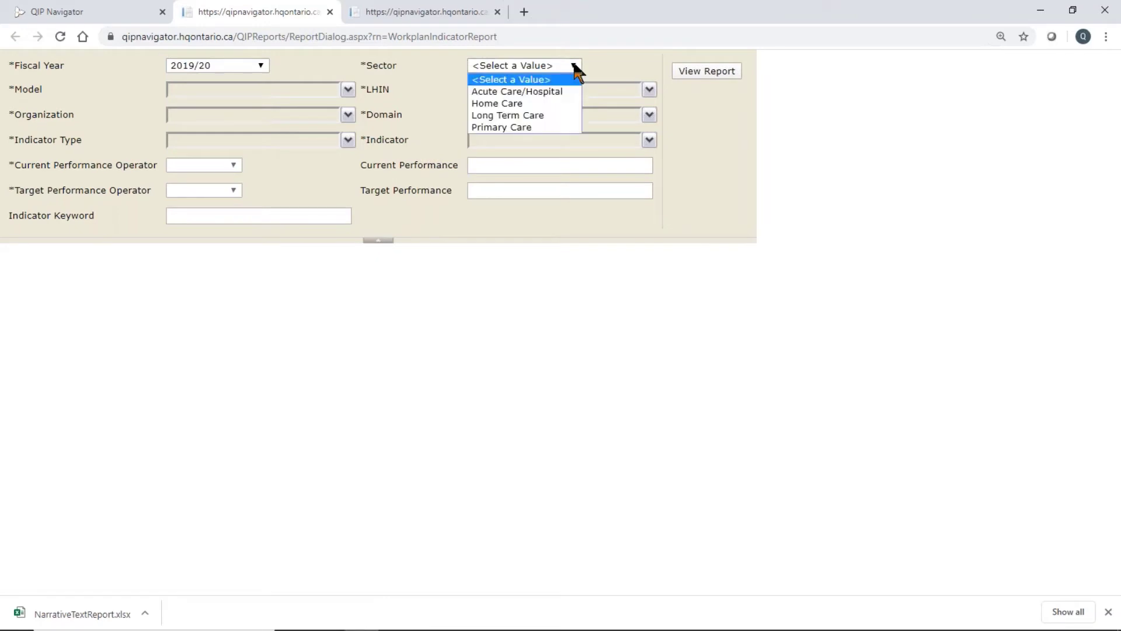
{"action": "left_click", "coordinate": [535, 124]}
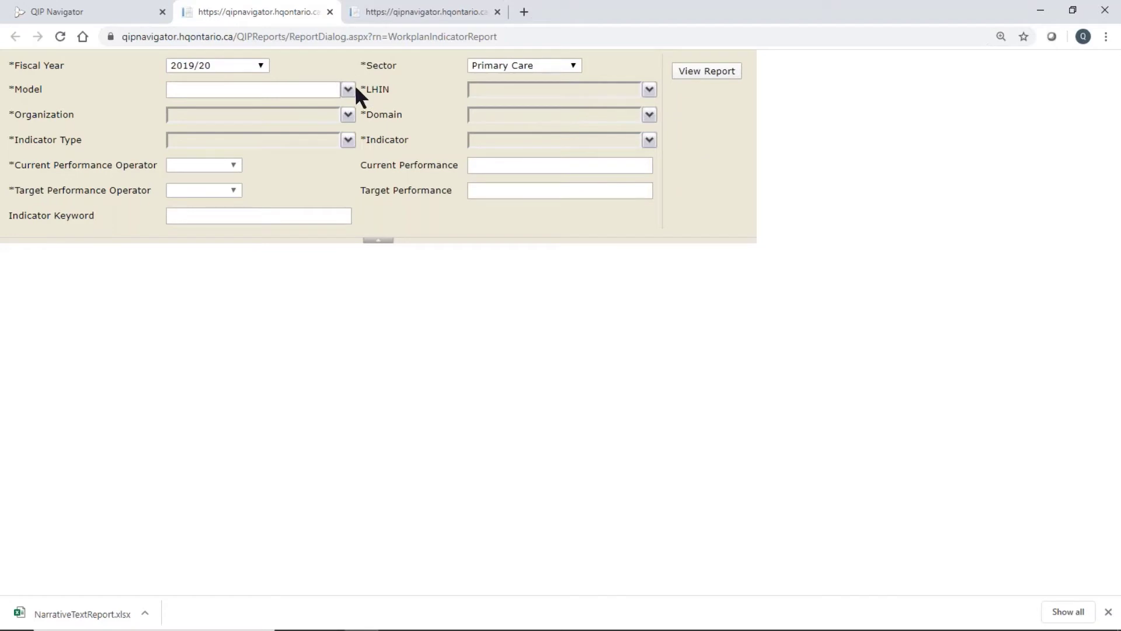
- Include all primary care models and all LHIN regions in the workplan query
{"action": "left_click", "coordinate": [348, 91]}
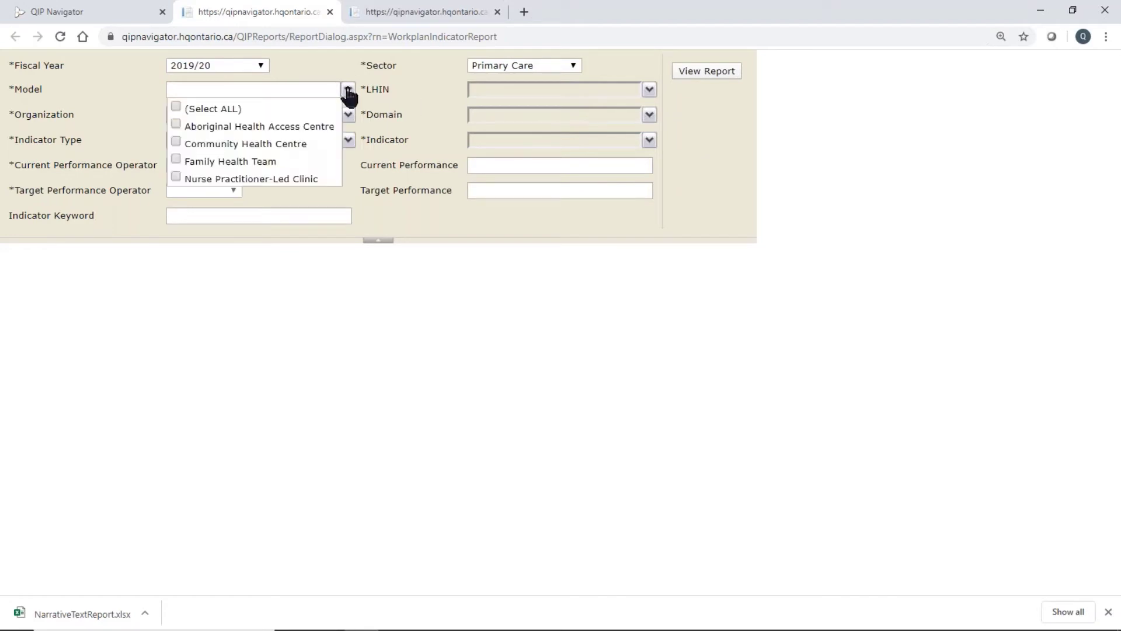
{"action": "left_click", "coordinate": [175, 108]}
{"action": "left_click", "coordinate": [701, 100]}
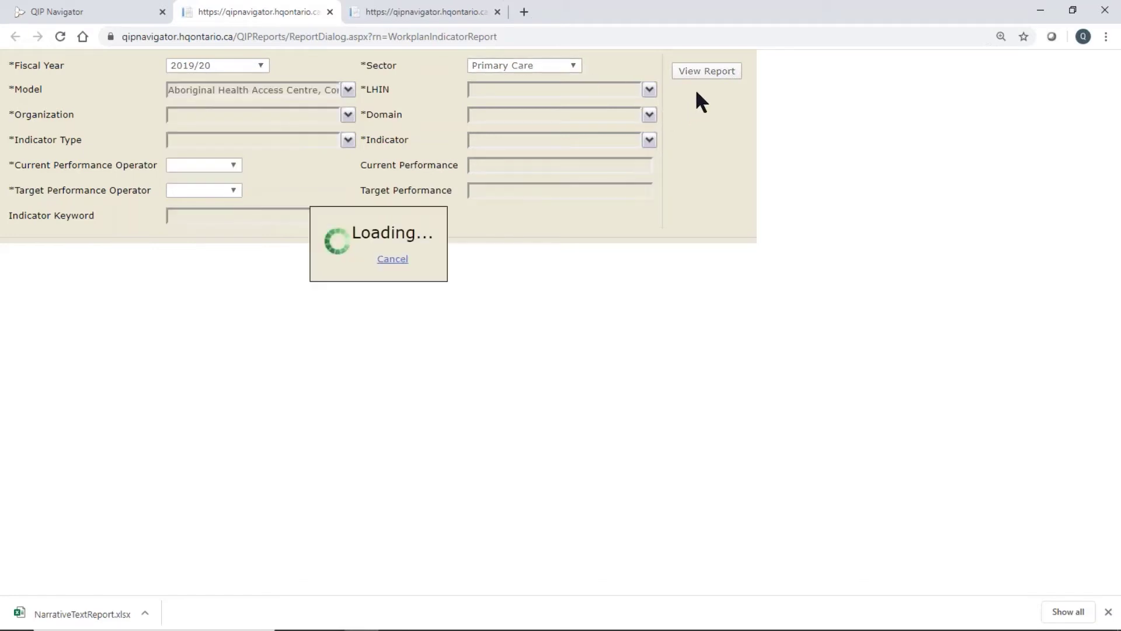
{"action": "left_click", "coordinate": [648, 92]}
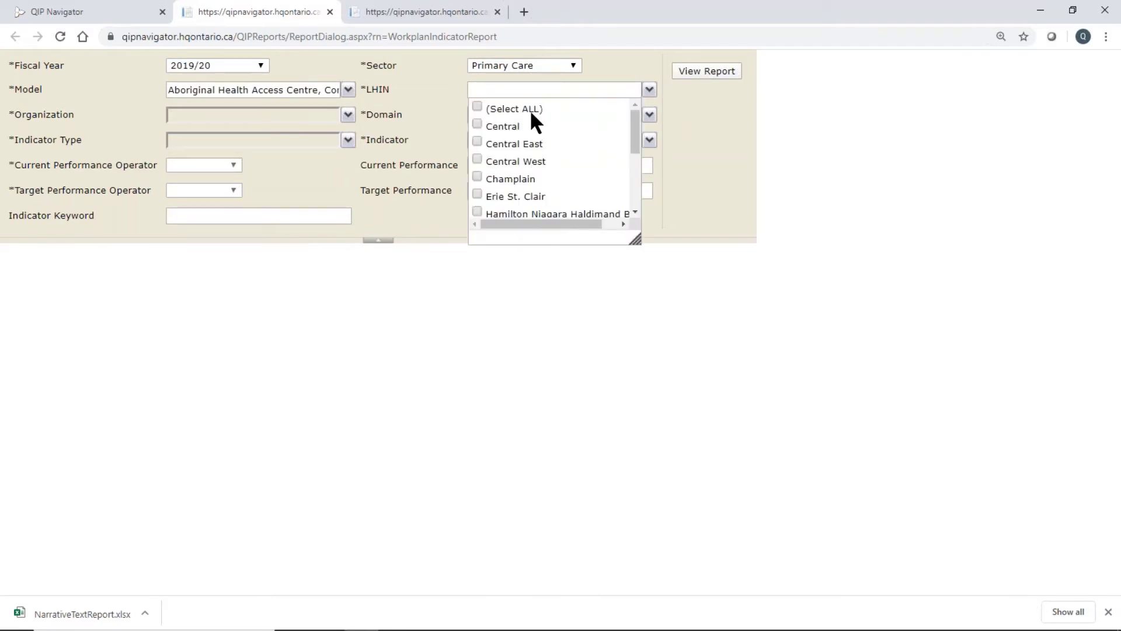
{"action": "left_click", "coordinate": [477, 108]}
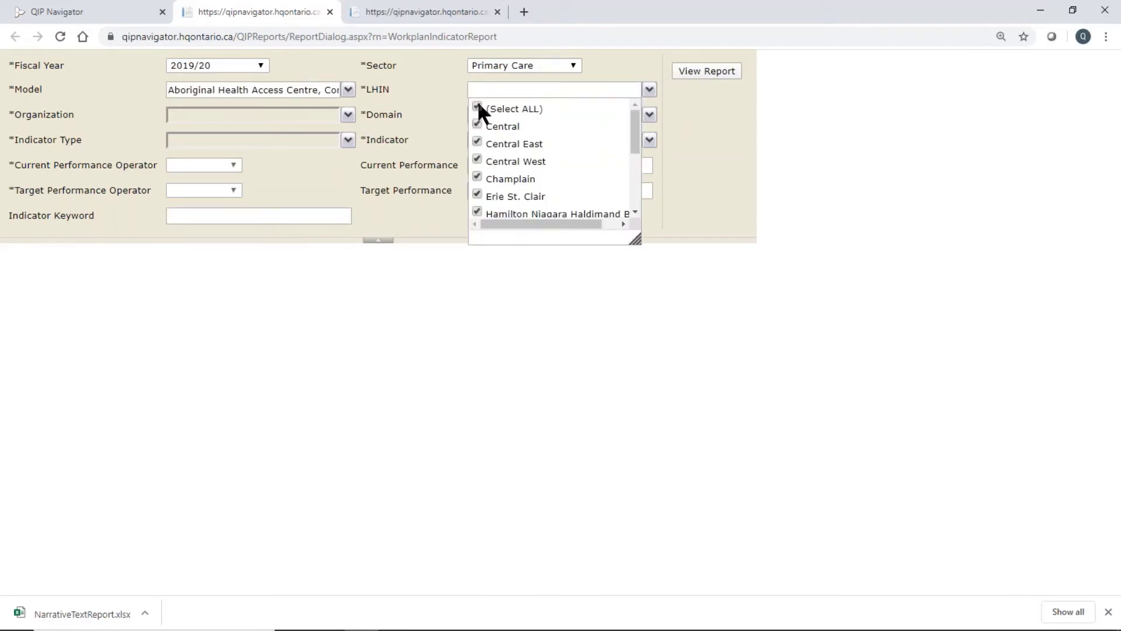
{"action": "left_click", "coordinate": [730, 162]}
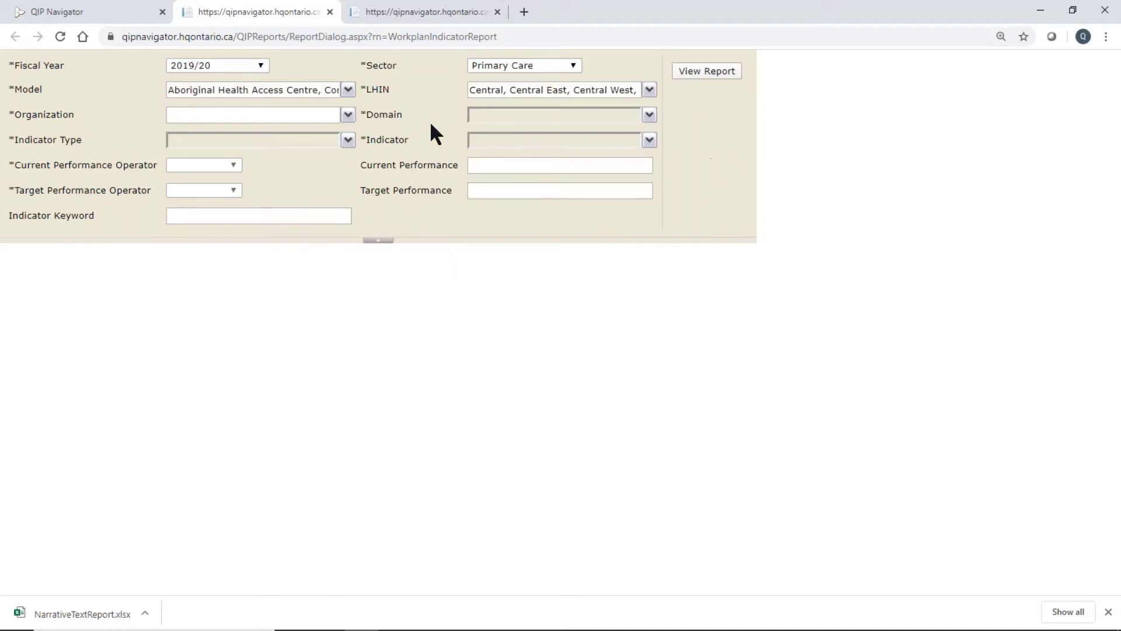
- Include all organizations in the workplan query
{"action": "left_click", "coordinate": [348, 115]}
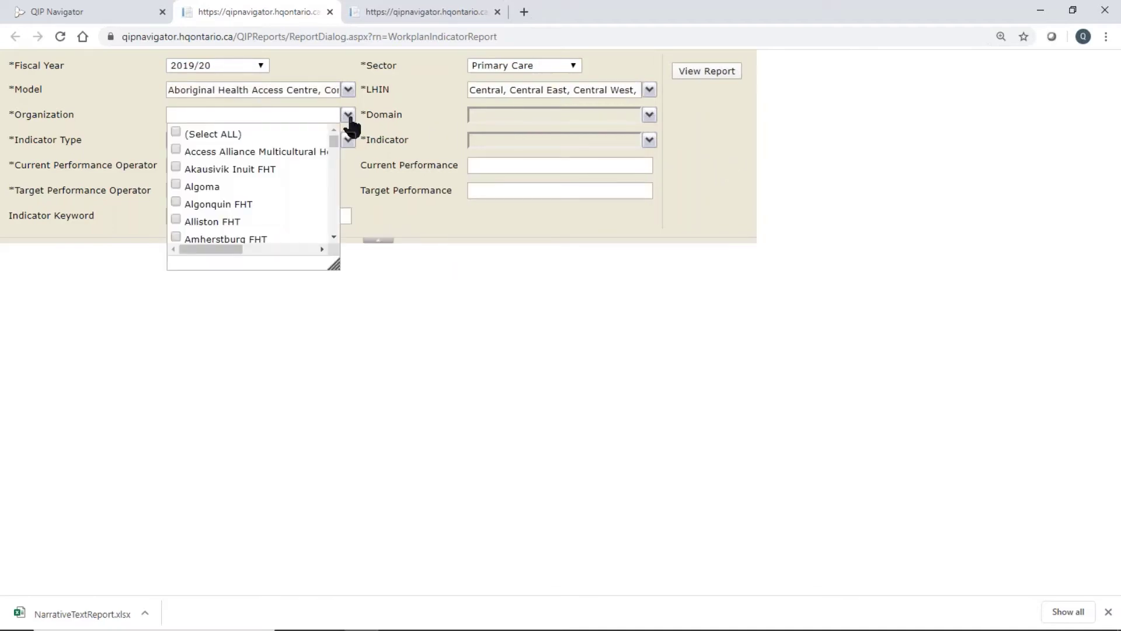
{"action": "left_click", "coordinate": [175, 127]}
{"action": "left_click", "coordinate": [715, 148]}
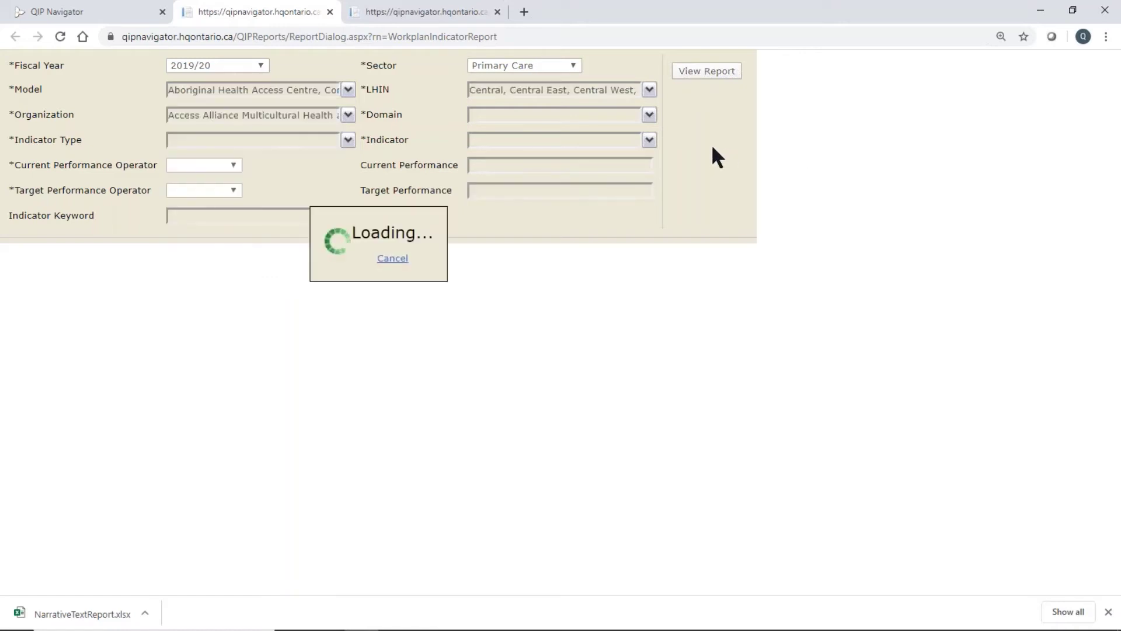
- Limit the workplan query's domain to Equitable
{"action": "left_click", "coordinate": [650, 115]}
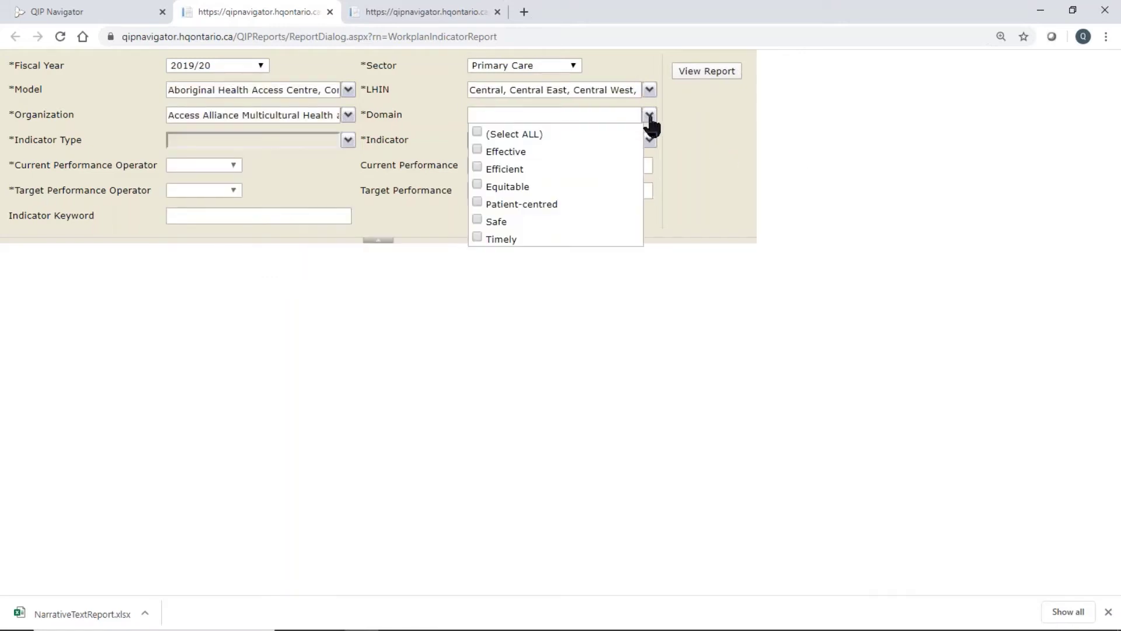
{"action": "left_click", "coordinate": [476, 132]}
{"action": "left_click", "coordinate": [476, 133]}
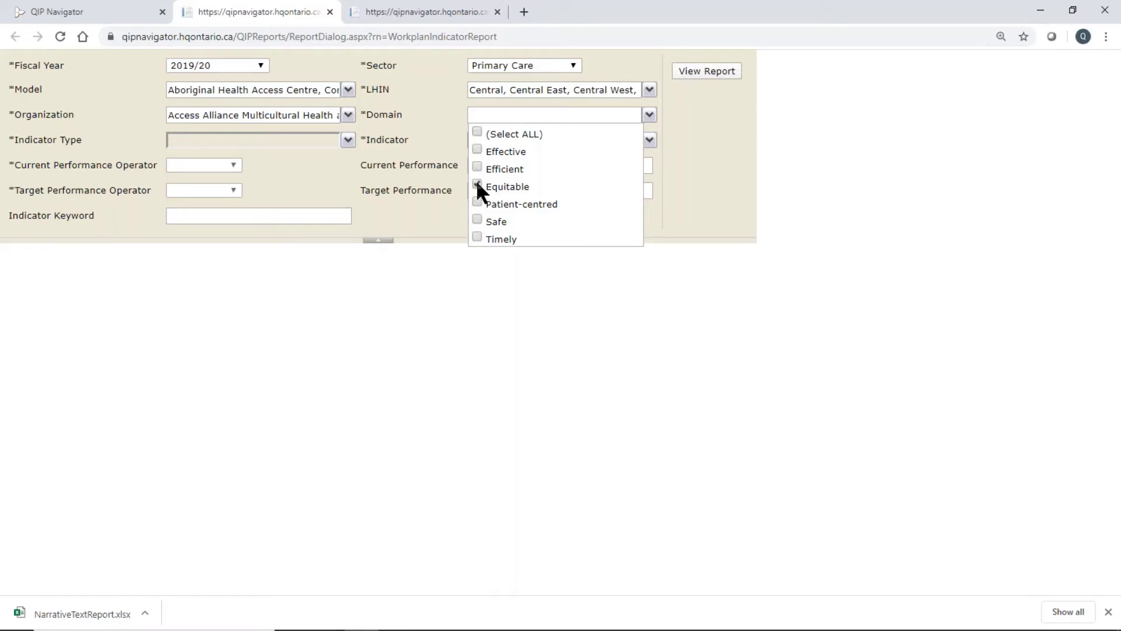
{"action": "left_click", "coordinate": [709, 176]}
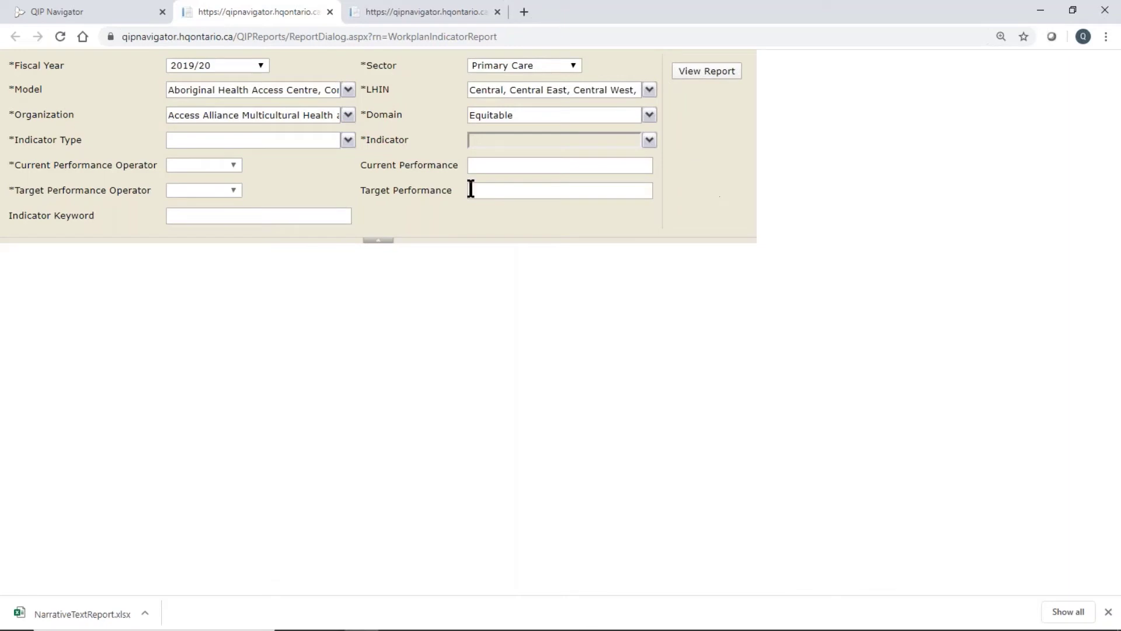
- Include all indicator types in the workplan query: Mandatory, Priority and Custom
{"action": "left_click", "coordinate": [348, 141]}
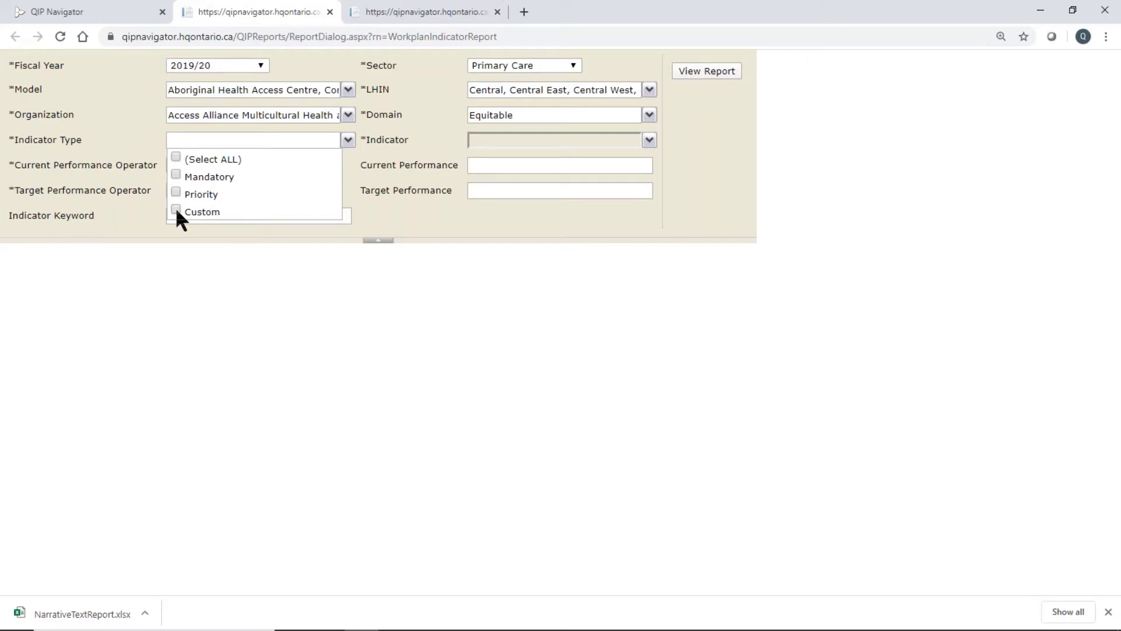
{"action": "left_click", "coordinate": [175, 158]}
{"action": "left_click", "coordinate": [396, 209]}
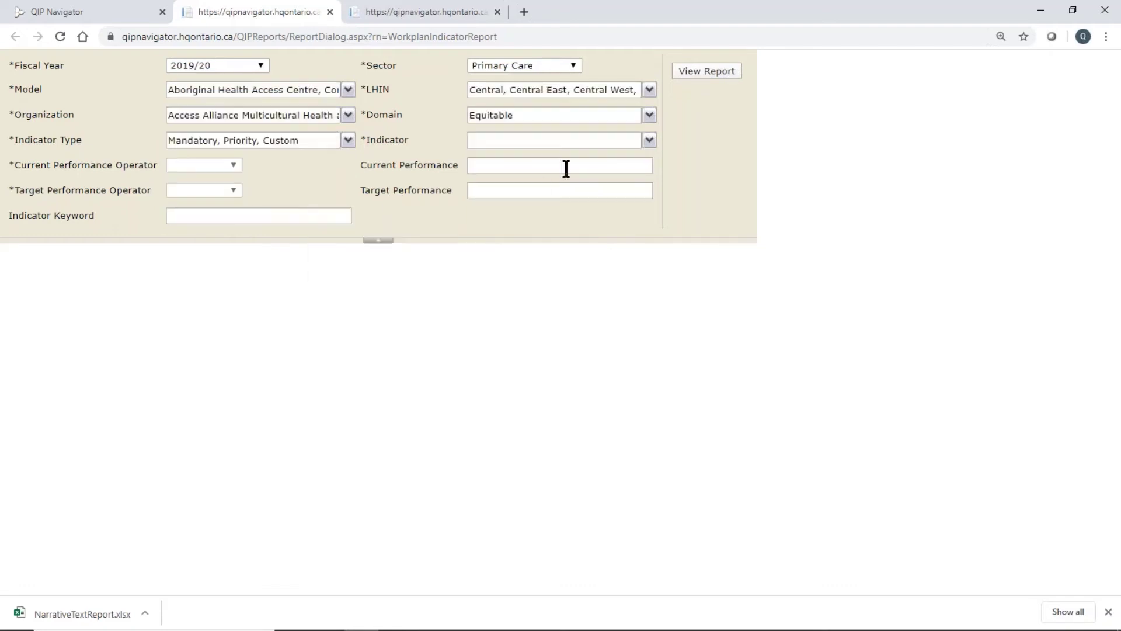
- Enlarge the indicator list to review the available indicators, and include all of them in the workplan query
{"action": "left_click", "coordinate": [649, 141]}
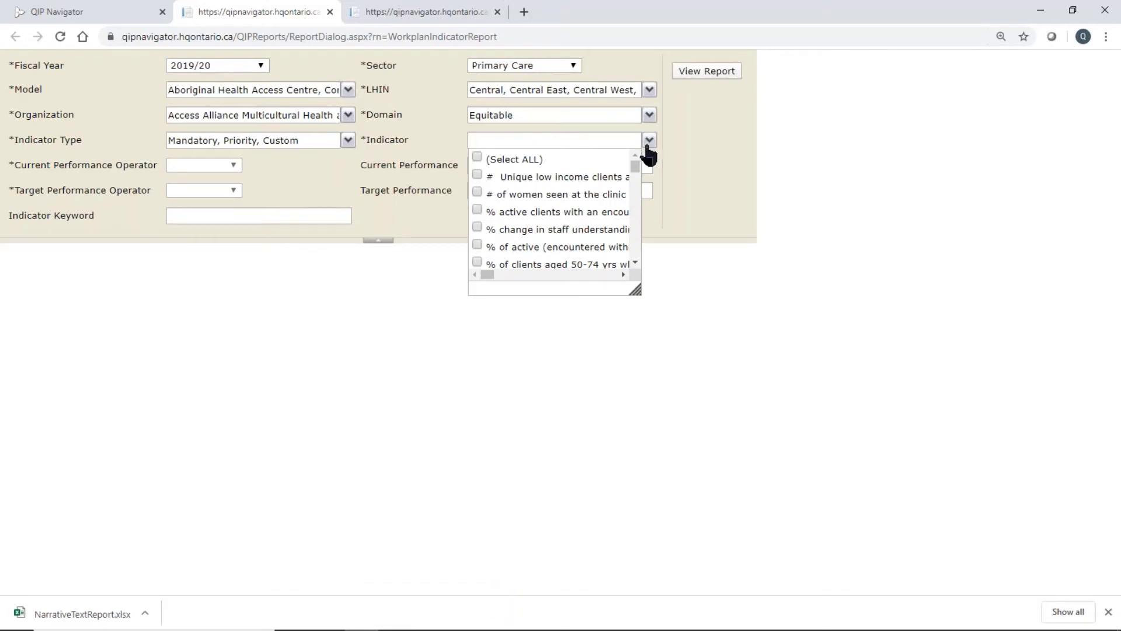
{"action": "left_click_drag", "start_coordinate": [638, 292], "coordinate": [1113, 551]}
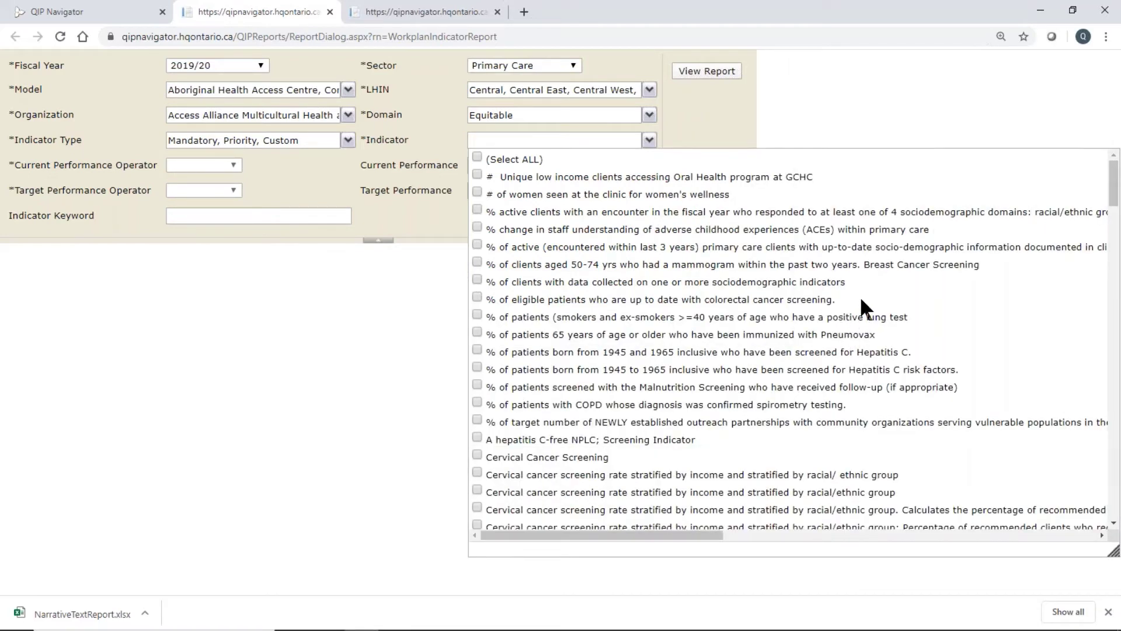
{"action": "scroll", "coordinate": [859, 299], "scroll_direction": "down", "scroll_amount": 1}
{"action": "scroll", "coordinate": [861, 304], "scroll_direction": "down", "scroll_amount": 3}
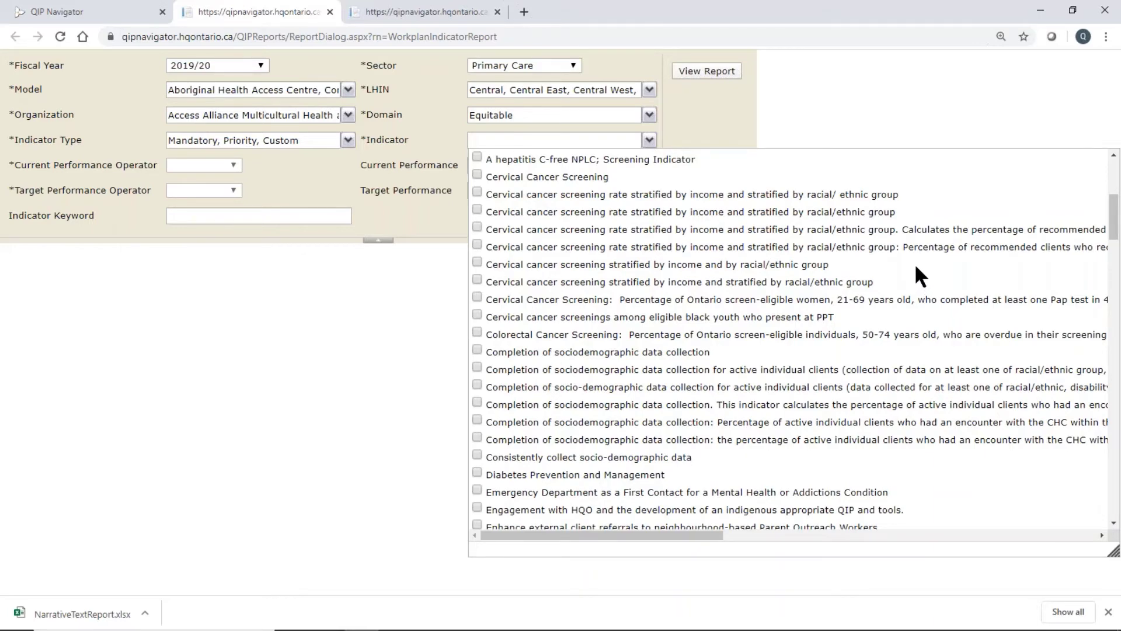
{"action": "scroll", "coordinate": [915, 264], "scroll_direction": "down", "scroll_amount": 3}
{"action": "scroll", "coordinate": [918, 263], "scroll_direction": "down", "scroll_amount": 5}
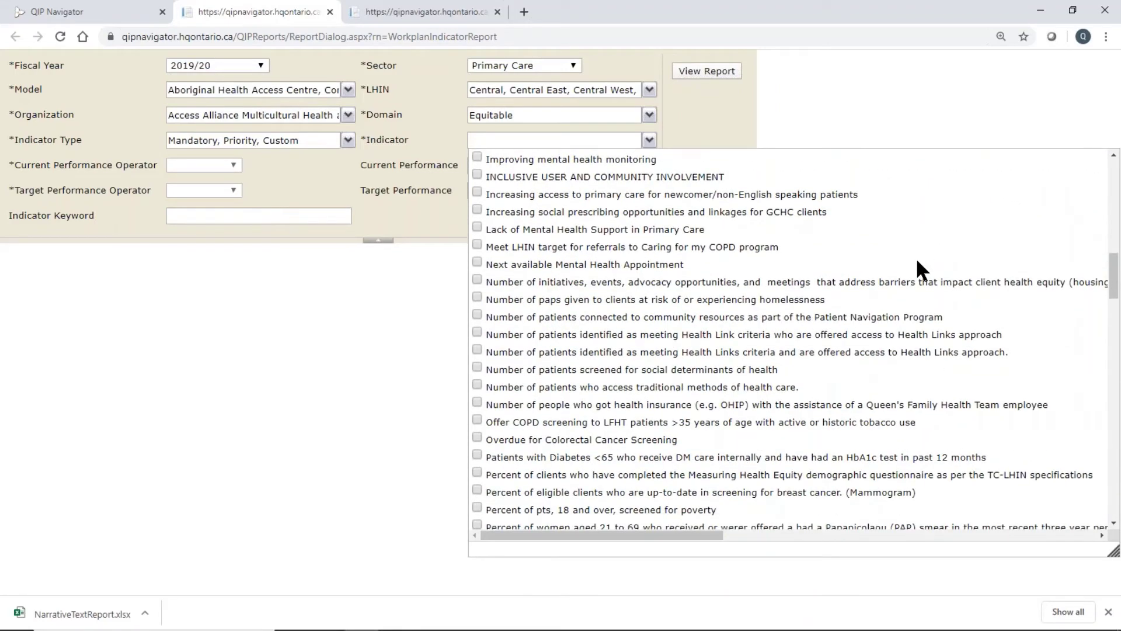
{"action": "scroll", "coordinate": [918, 262], "scroll_direction": "down", "scroll_amount": 5}
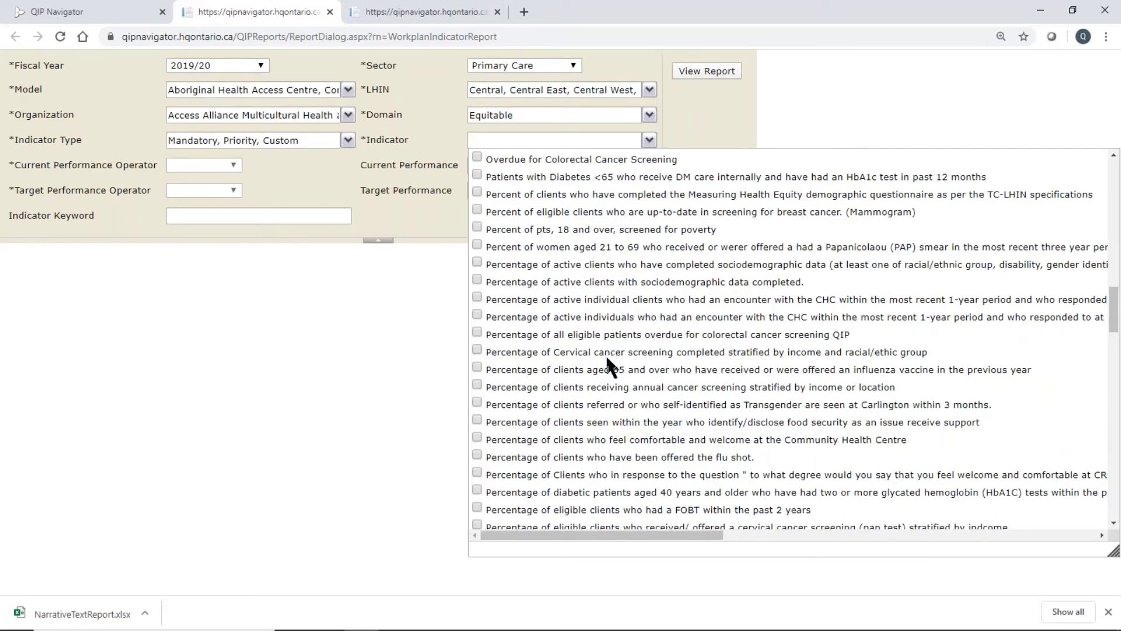
{"action": "scroll", "coordinate": [686, 353], "scroll_direction": "down", "scroll_amount": 3}
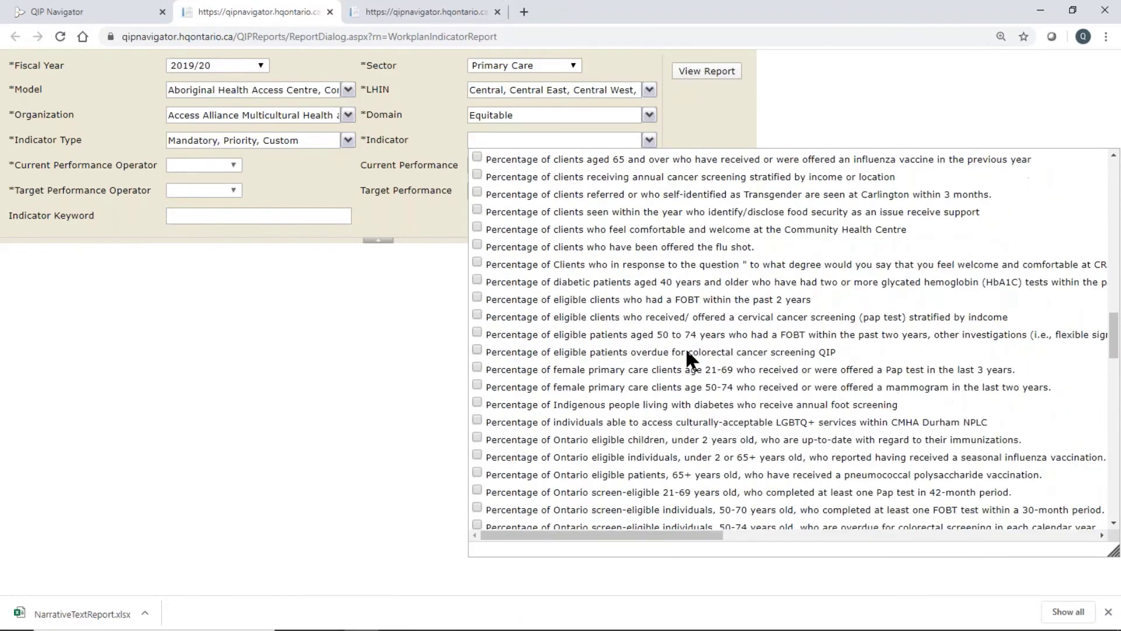
{"action": "scroll", "coordinate": [686, 352], "scroll_direction": "down", "scroll_amount": 2}
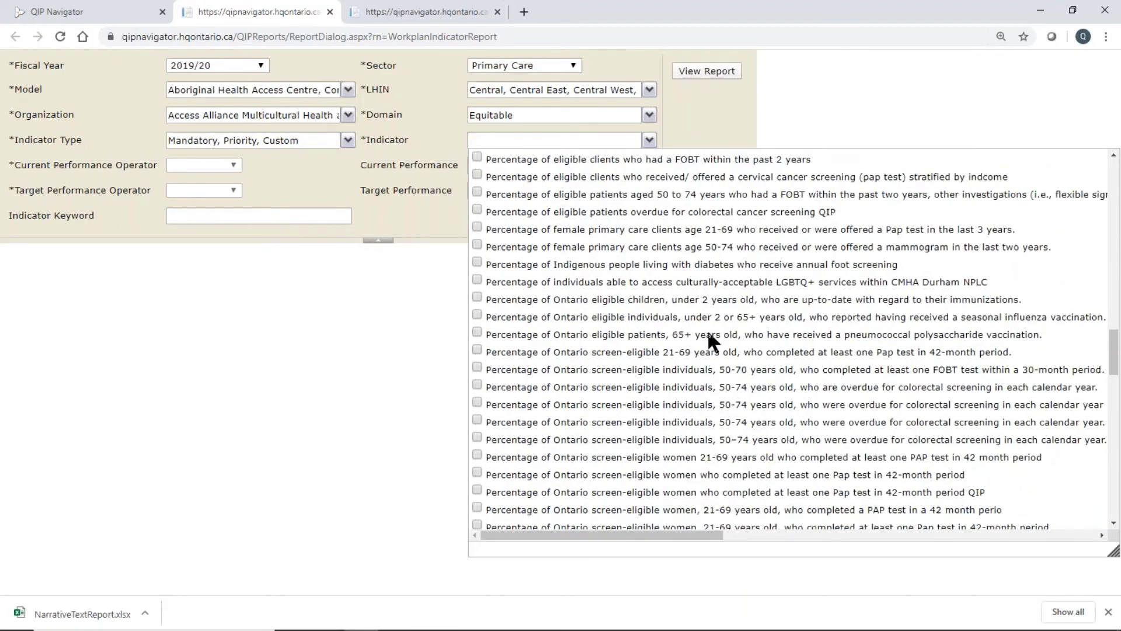
{"action": "scroll", "coordinate": [708, 339], "scroll_direction": "down", "scroll_amount": 2}
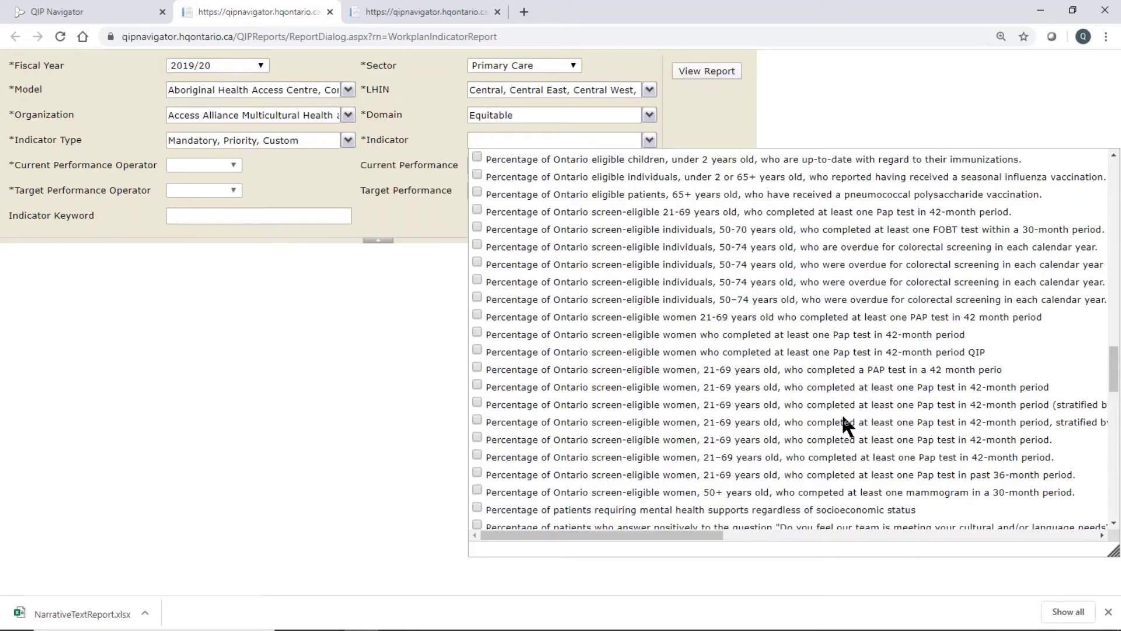
{"action": "scroll", "coordinate": [842, 412], "scroll_direction": "down", "scroll_amount": 1}
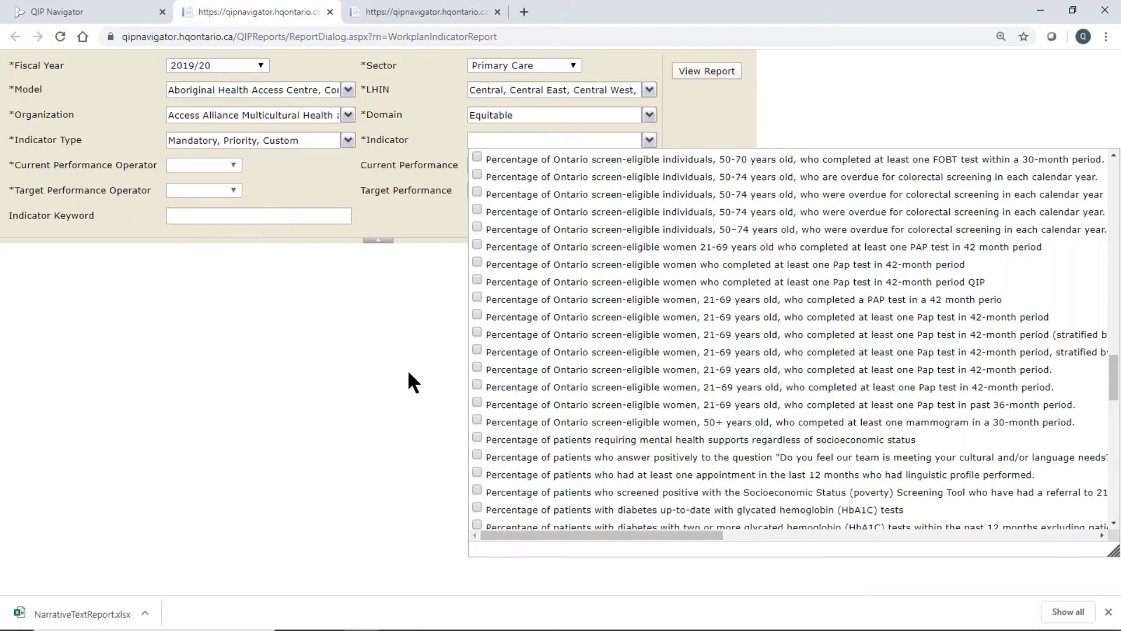
{"action": "left_click", "coordinate": [306, 356]}
- Set both the Current Performance Operator and the Target Performance Operator to ALL
{"action": "left_click", "coordinate": [260, 165]}
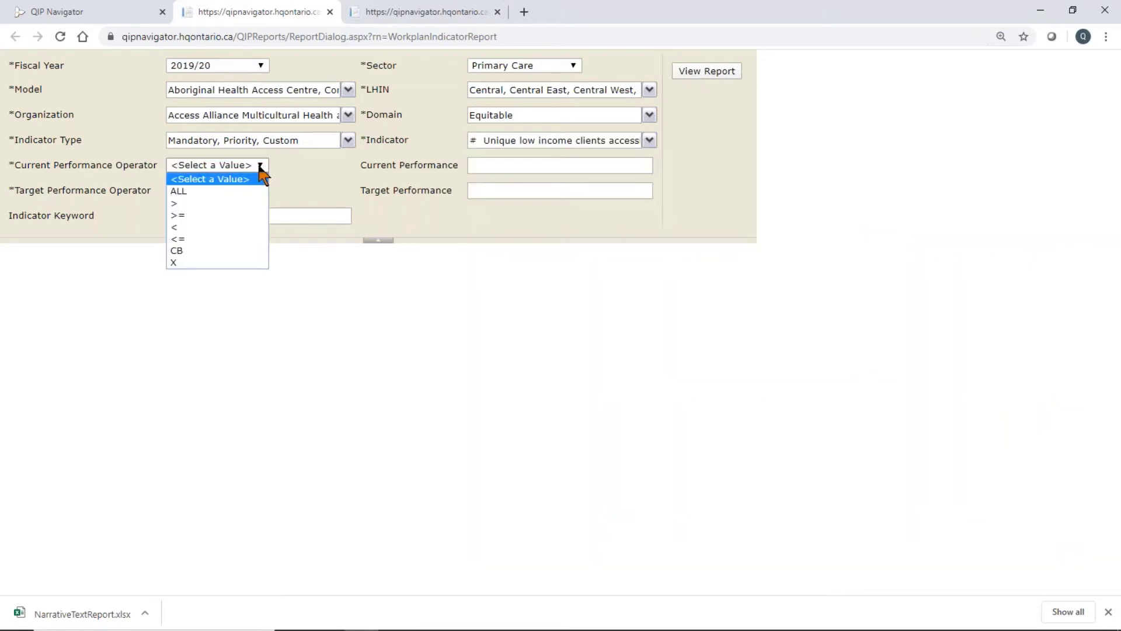
{"action": "left_click", "coordinate": [184, 191]}
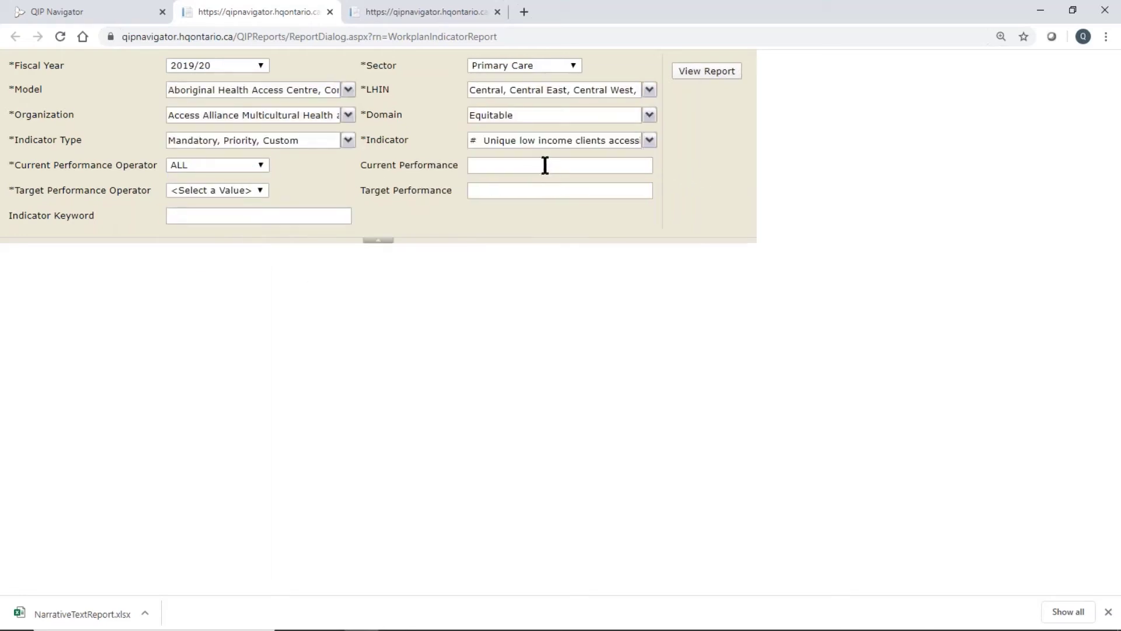
{"action": "left_click", "coordinate": [259, 189]}
{"action": "left_click", "coordinate": [239, 216]}
- Enter "cancer" as the indicator keyword and generate the workplan indicator report
{"action": "left_click", "coordinate": [190, 220]}
{"action": "type", "text": "cancer"}
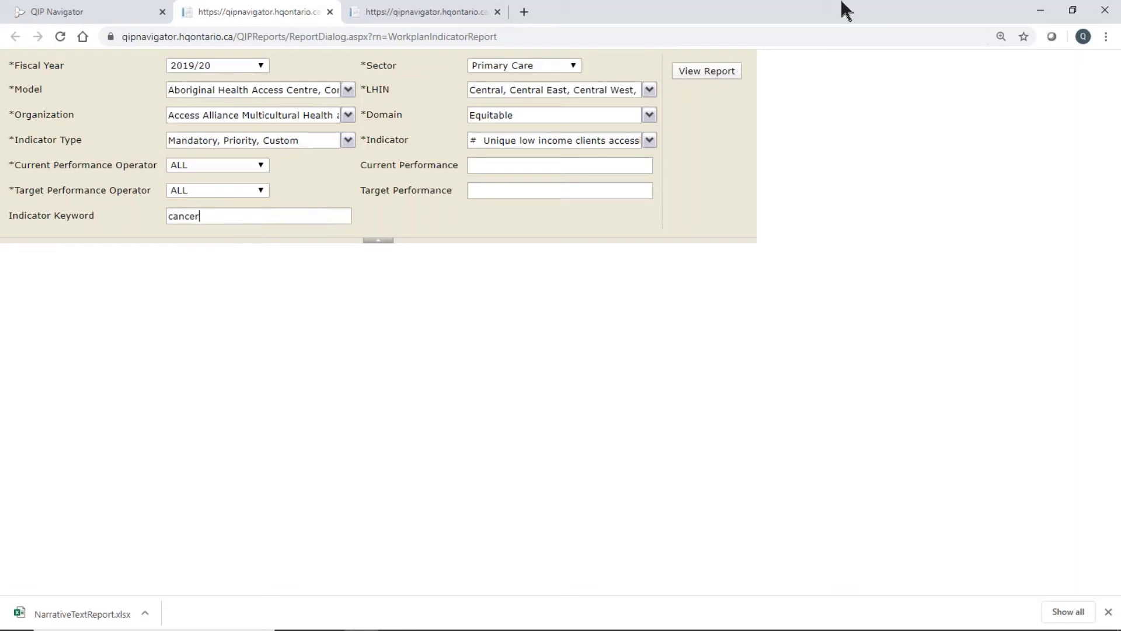
{"action": "left_click", "coordinate": [720, 72]}
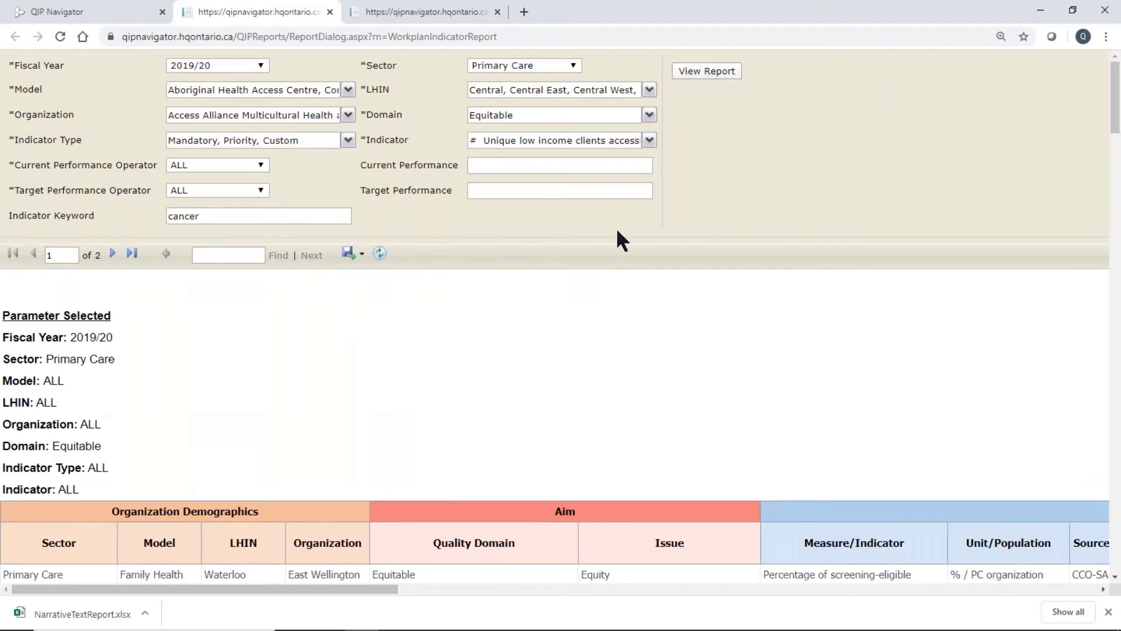
- Examine the workplan indicator report's demographics, measures, targets, change ideas and methods, and open its list of export formats
{"action": "scroll", "coordinate": [618, 231], "scroll_direction": "down", "scroll_amount": 5}
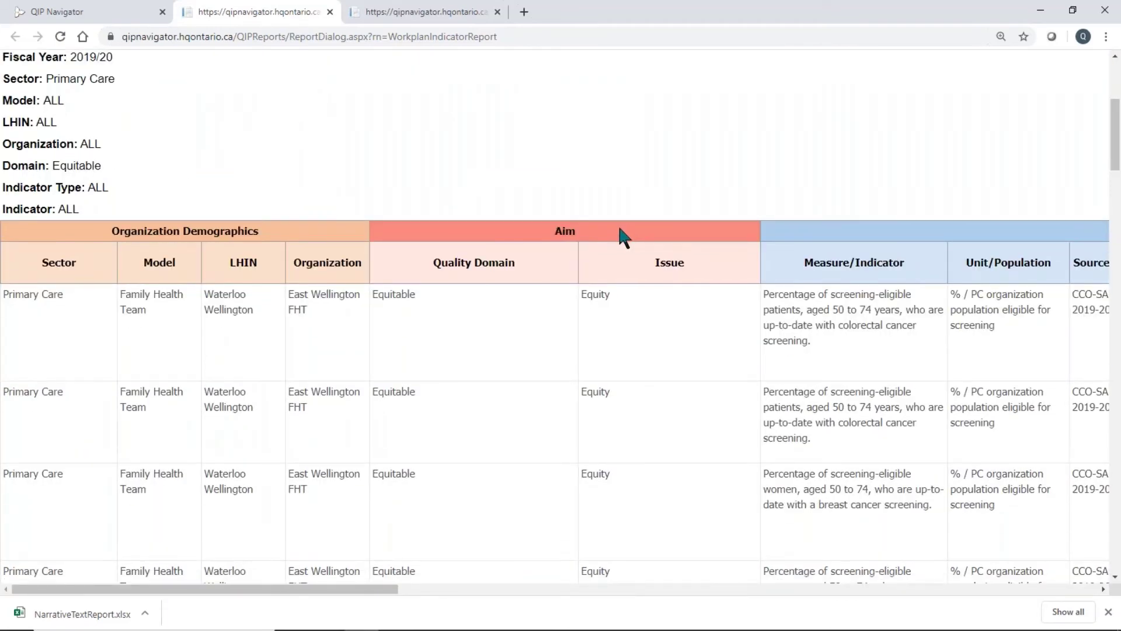
{"action": "scroll", "coordinate": [620, 229], "scroll_direction": "down", "scroll_amount": 1}
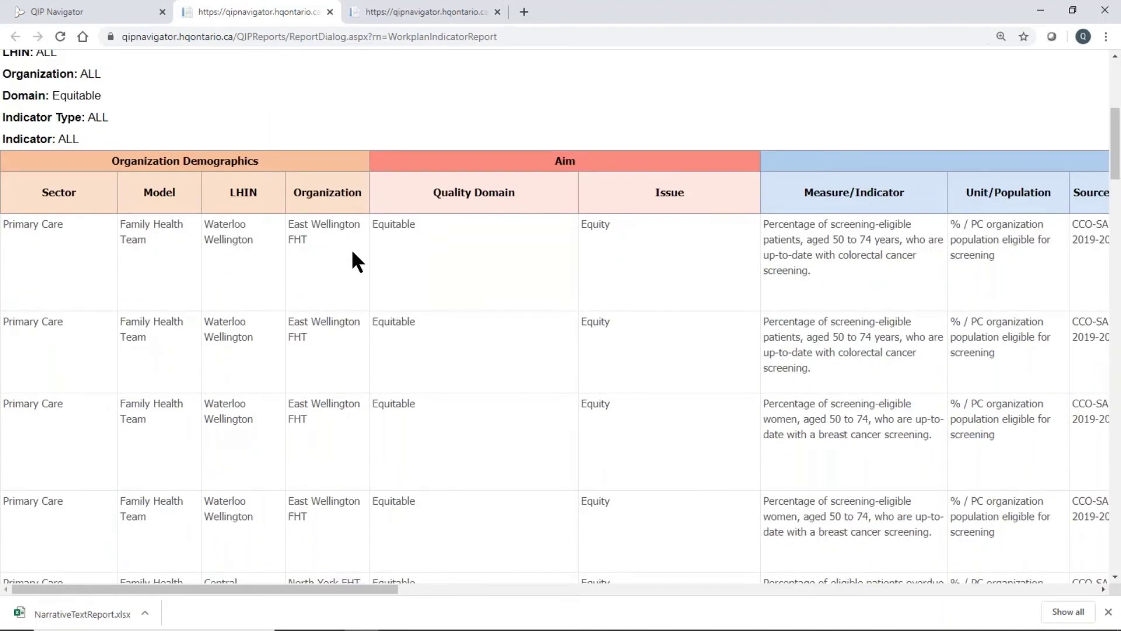
{"action": "scroll", "coordinate": [337, 459], "scroll_direction": "down", "scroll_amount": 2}
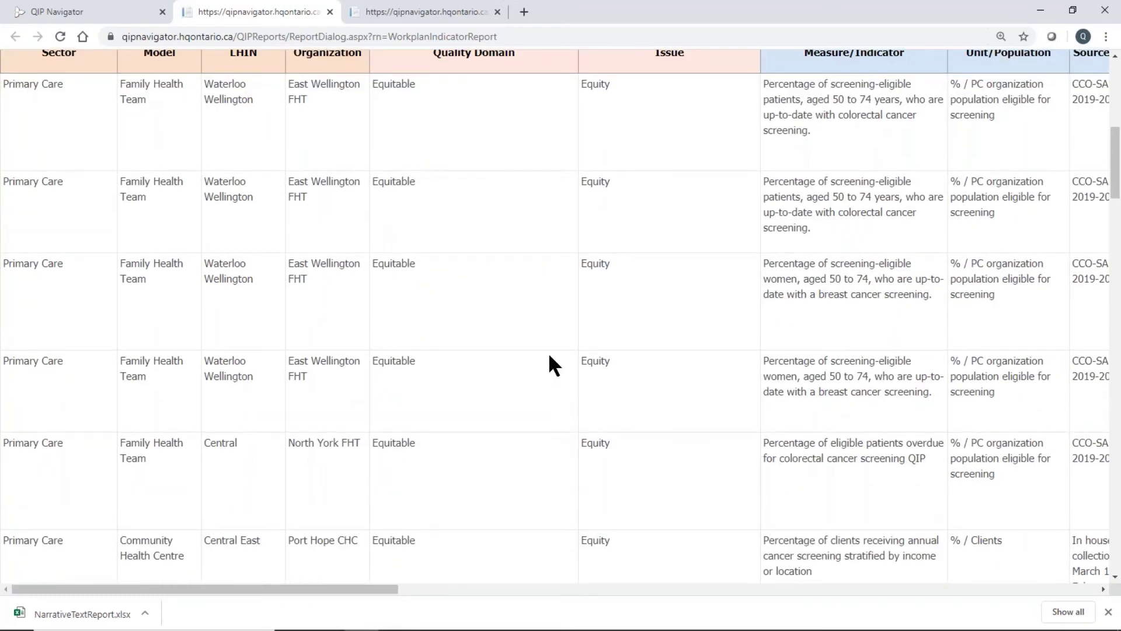
{"action": "left_click_drag", "start_coordinate": [391, 588], "coordinate": [870, 610]}
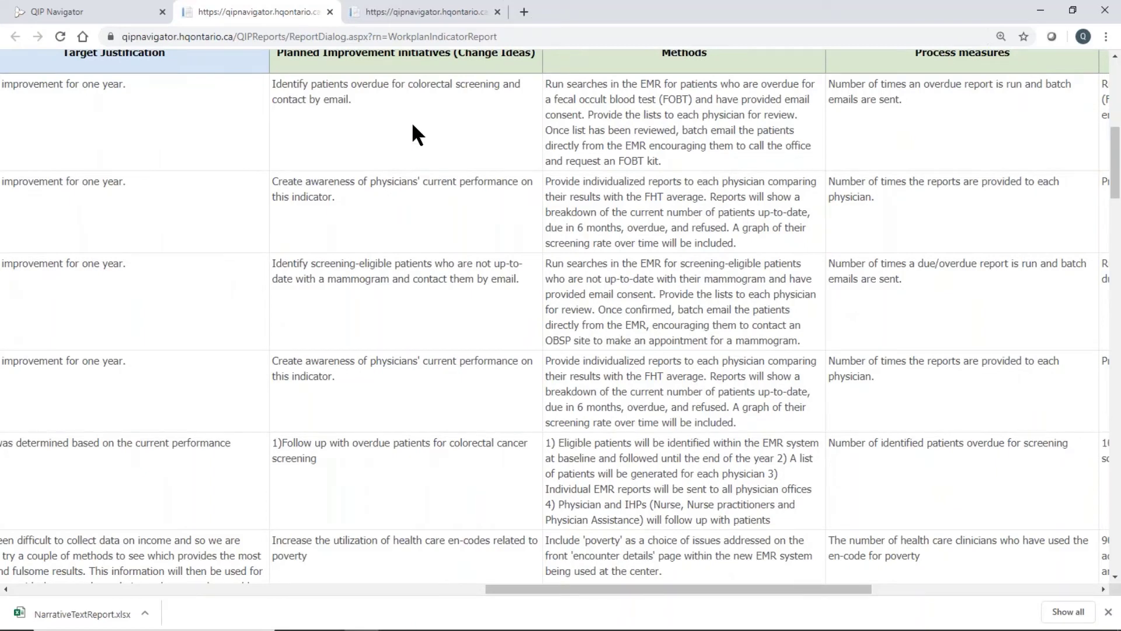
{"action": "scroll", "coordinate": [412, 125], "scroll_direction": "up", "scroll_amount": 1}
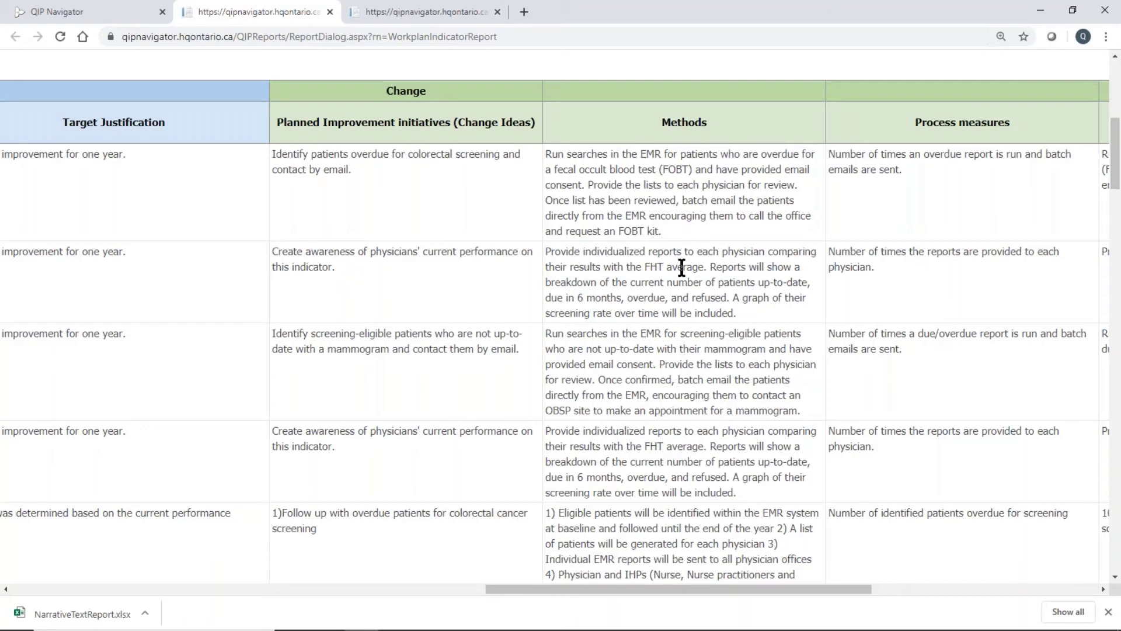
{"action": "left_click", "coordinate": [1103, 588]}
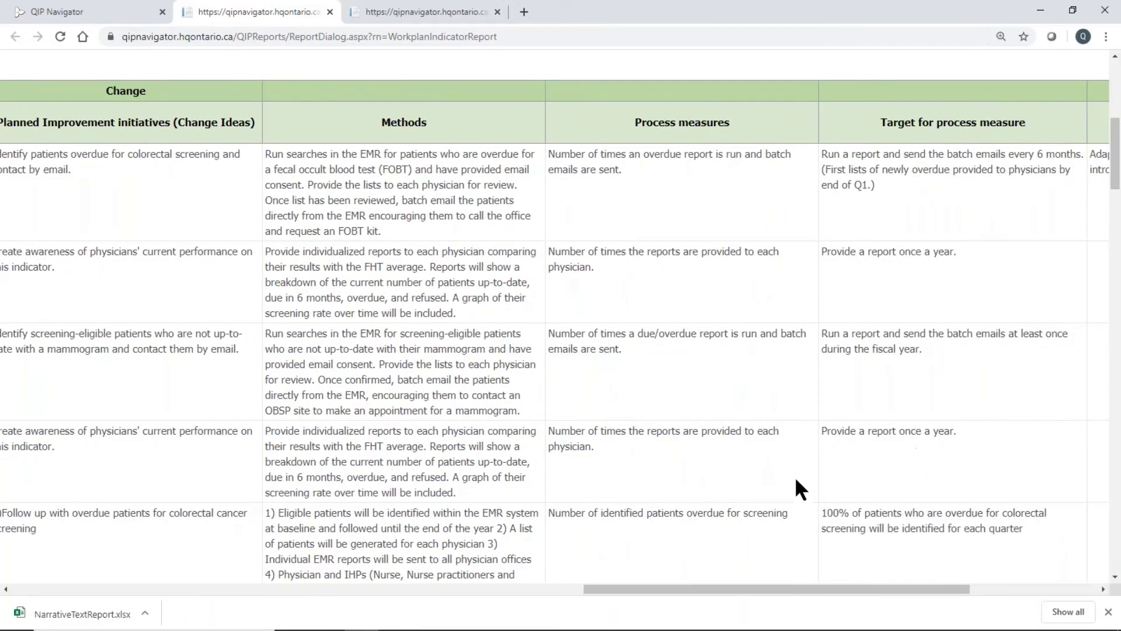
{"action": "left_click_drag", "start_coordinate": [593, 588], "coordinate": [194, 543]}
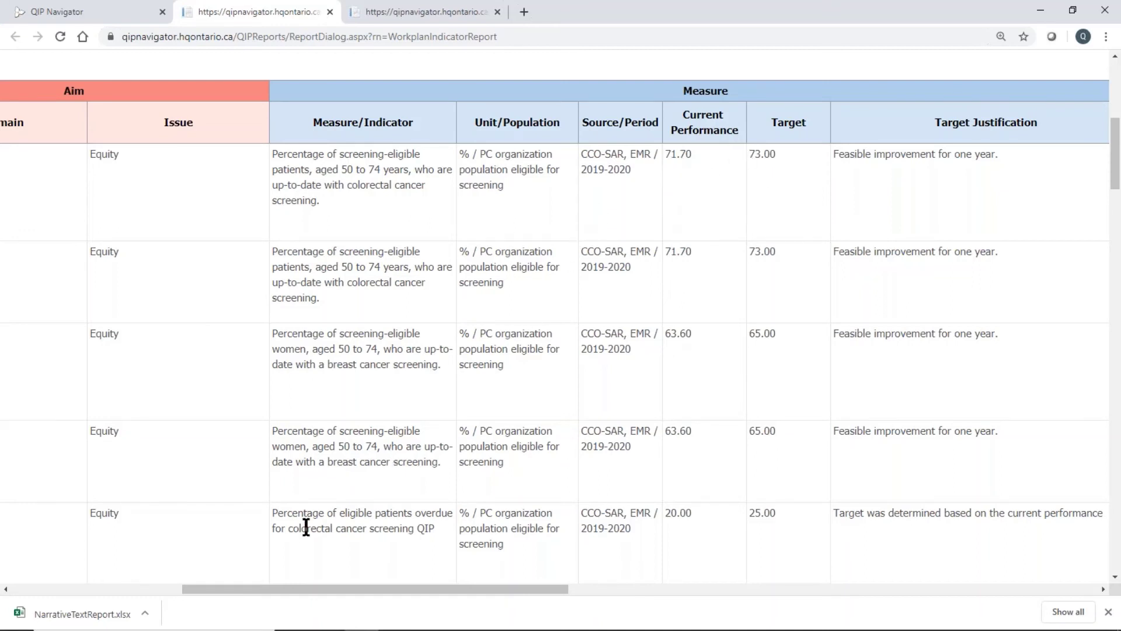
{"action": "scroll", "coordinate": [312, 492], "scroll_direction": "up", "scroll_amount": 7}
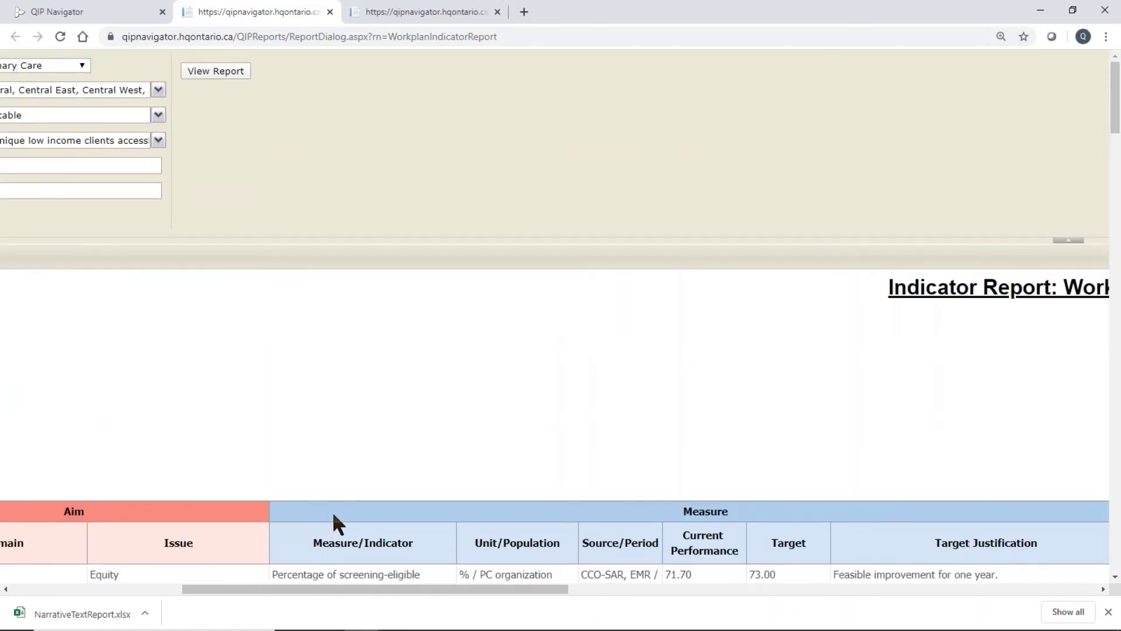
{"action": "left_click_drag", "start_coordinate": [310, 590], "coordinate": [99, 514]}
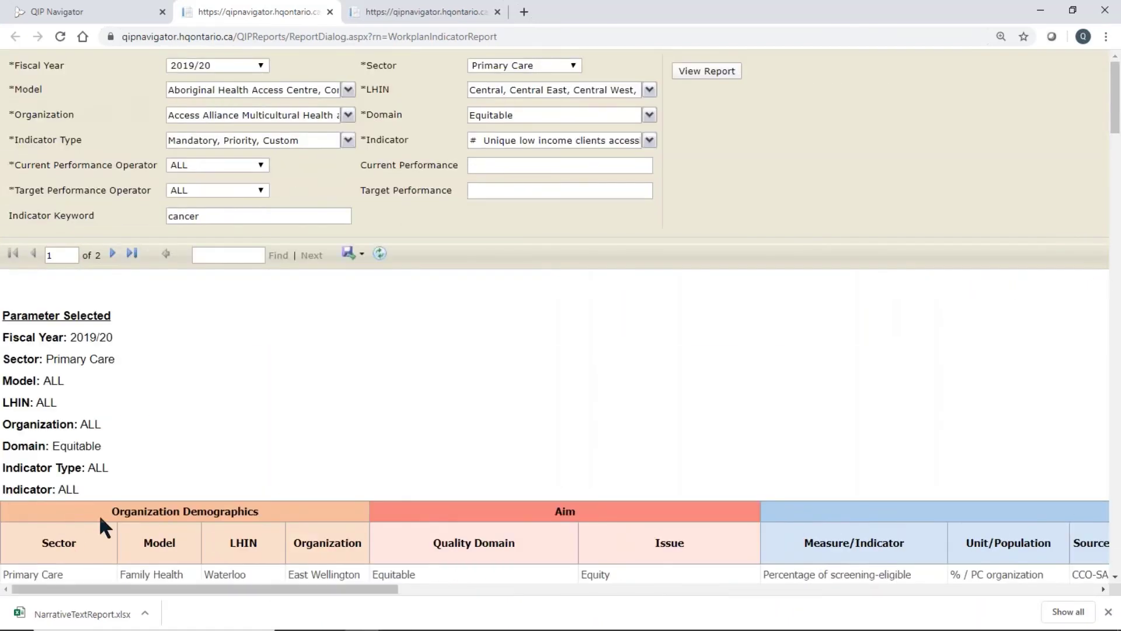
{"action": "left_click", "coordinate": [348, 255]}
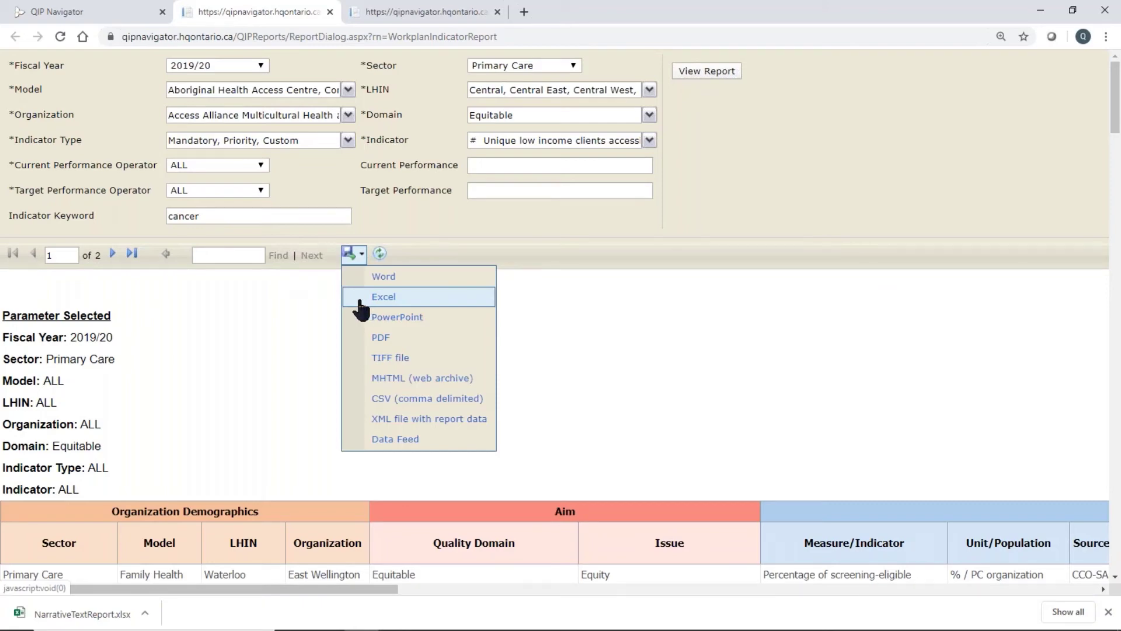
- Return to the Query QIPs page of QIP Navigator and open the site's Resources section
{"action": "left_click", "coordinate": [101, 10]}
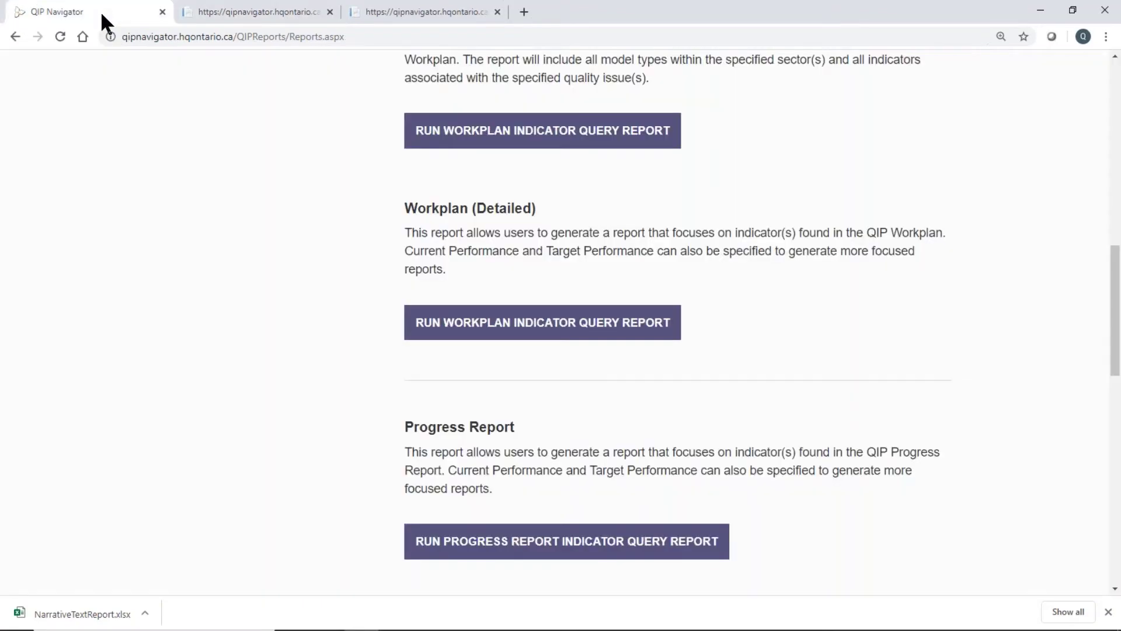
{"action": "scroll", "coordinate": [296, 380], "scroll_direction": "down", "scroll_amount": 1}
{"action": "scroll", "coordinate": [296, 380], "scroll_direction": "up", "scroll_amount": 10}
{"action": "scroll", "coordinate": [299, 386], "scroll_direction": "up", "scroll_amount": 4}
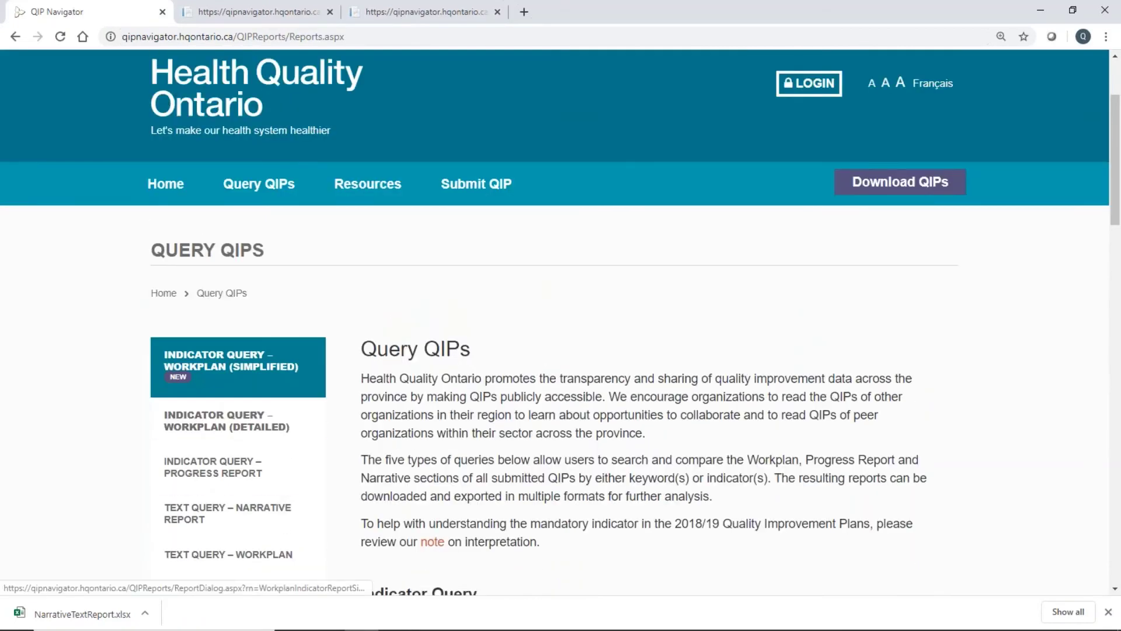
{"action": "mouse_move", "coordinate": [372, 325]}
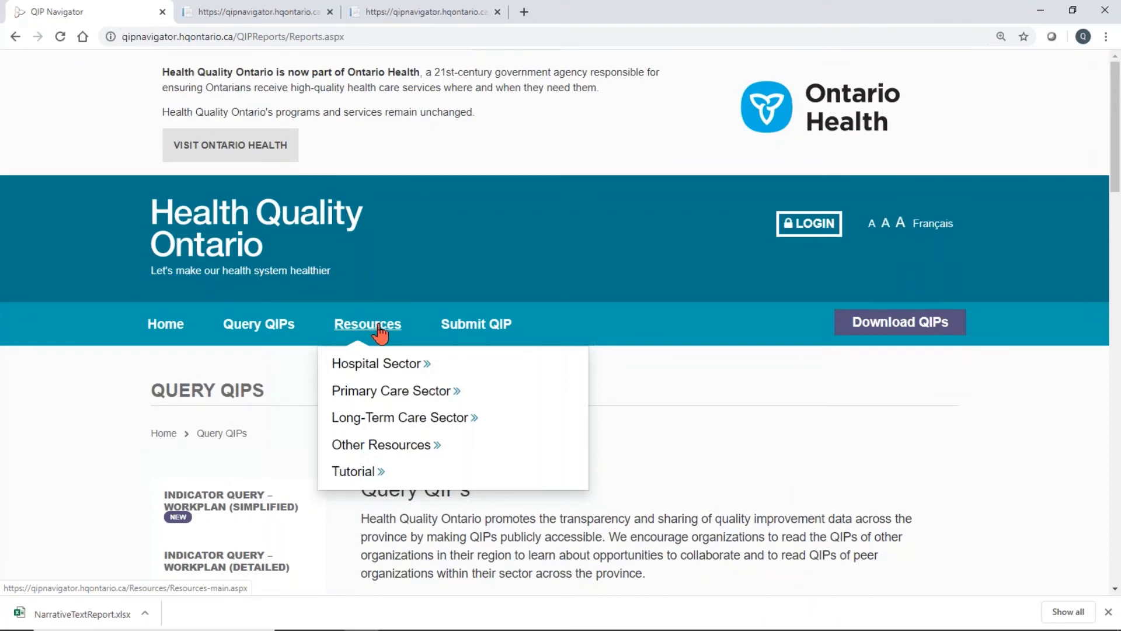
{"action": "left_click", "coordinate": [380, 329]}
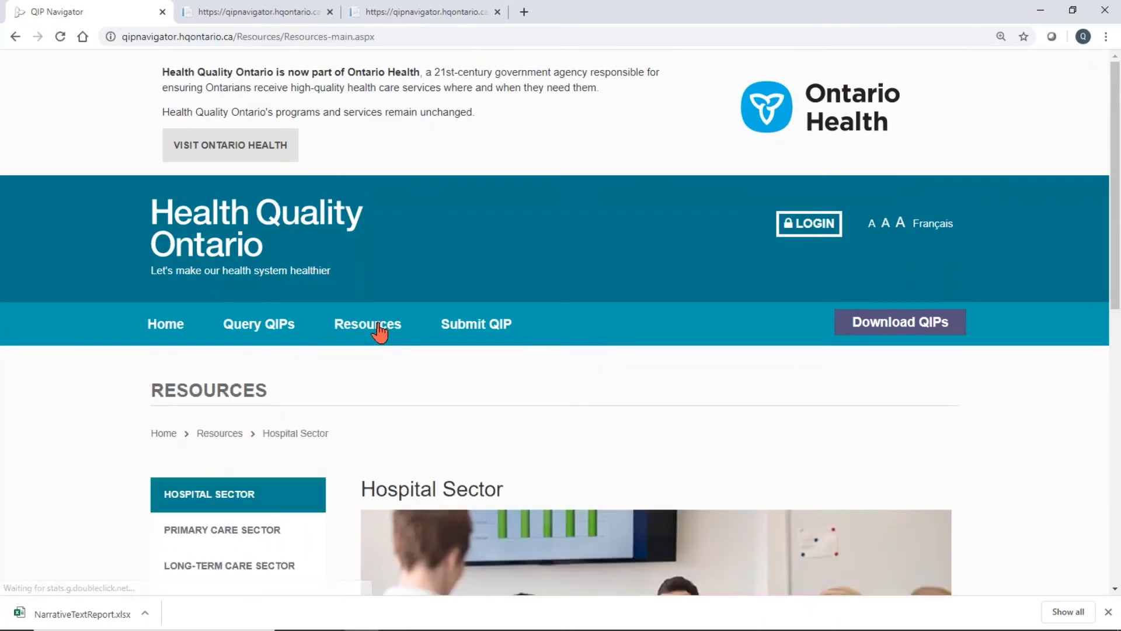
- Open the Tutorial resources page and review the linked user guide and checklist documents
{"action": "mouse_move", "coordinate": [377, 333]}
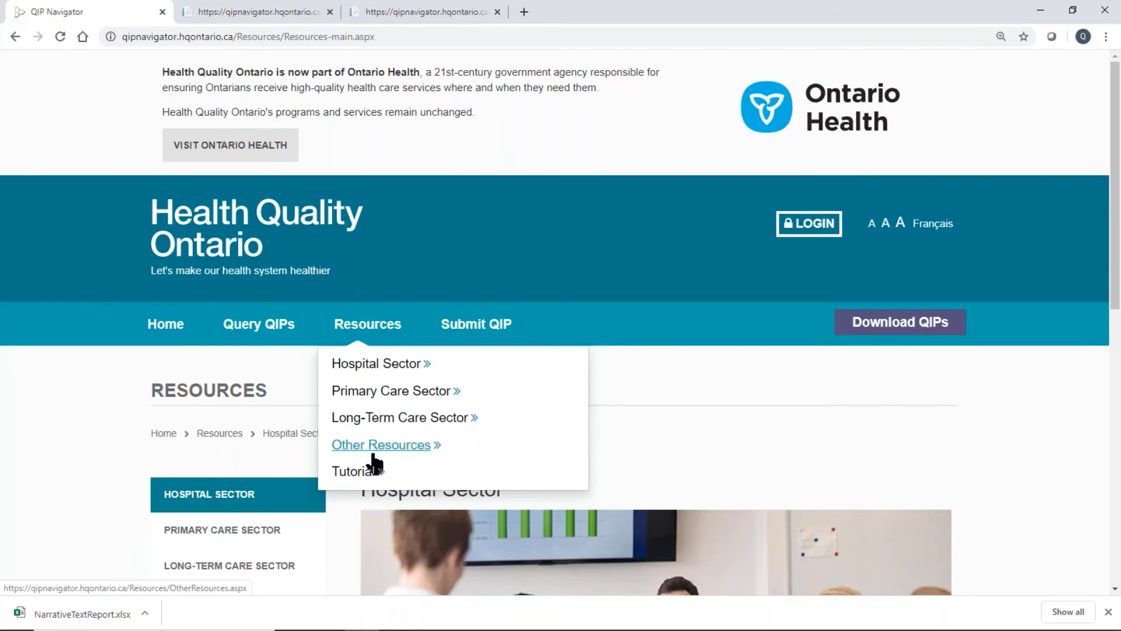
{"action": "left_click", "coordinate": [344, 474]}
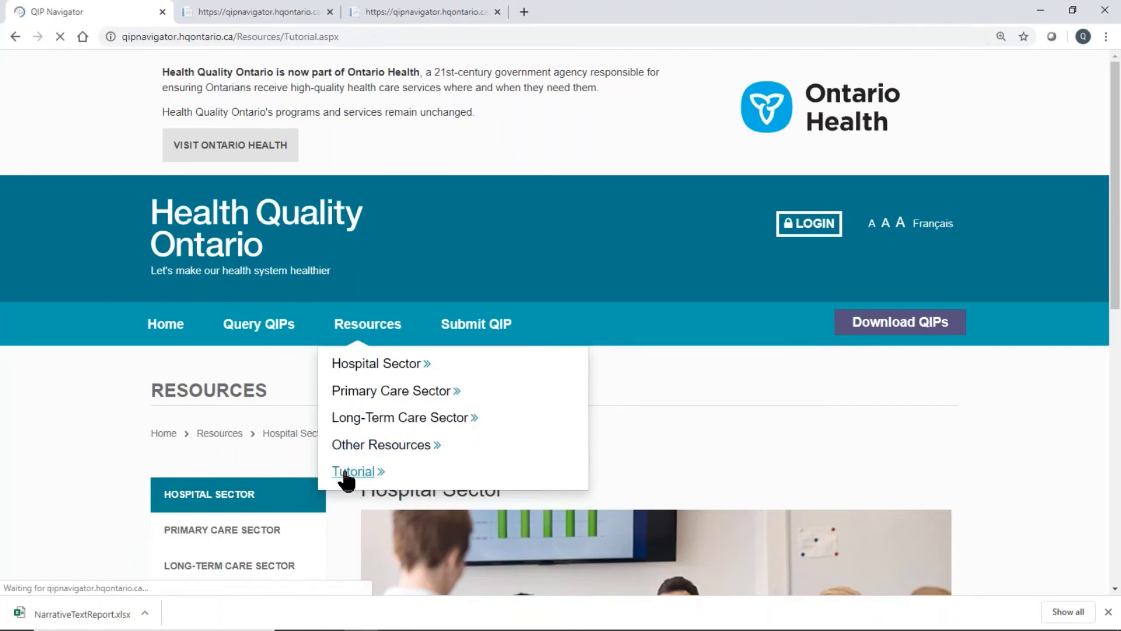
{"action": "scroll", "coordinate": [347, 471], "scroll_direction": "down", "scroll_amount": 8}
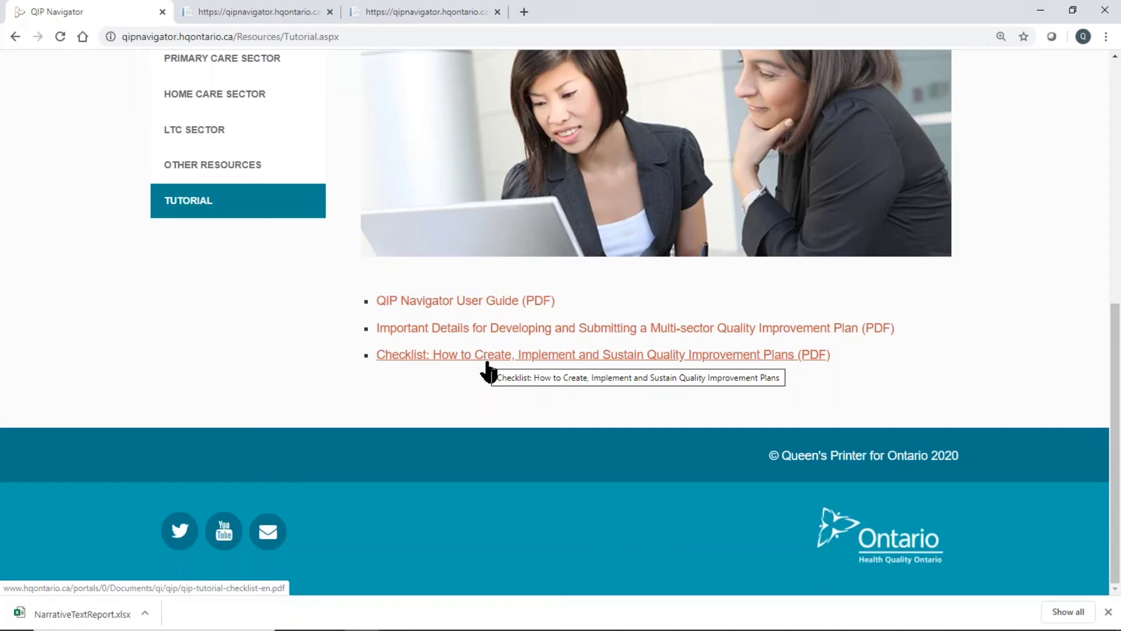
{"action": "scroll", "coordinate": [487, 371], "scroll_direction": "up", "scroll_amount": 6}
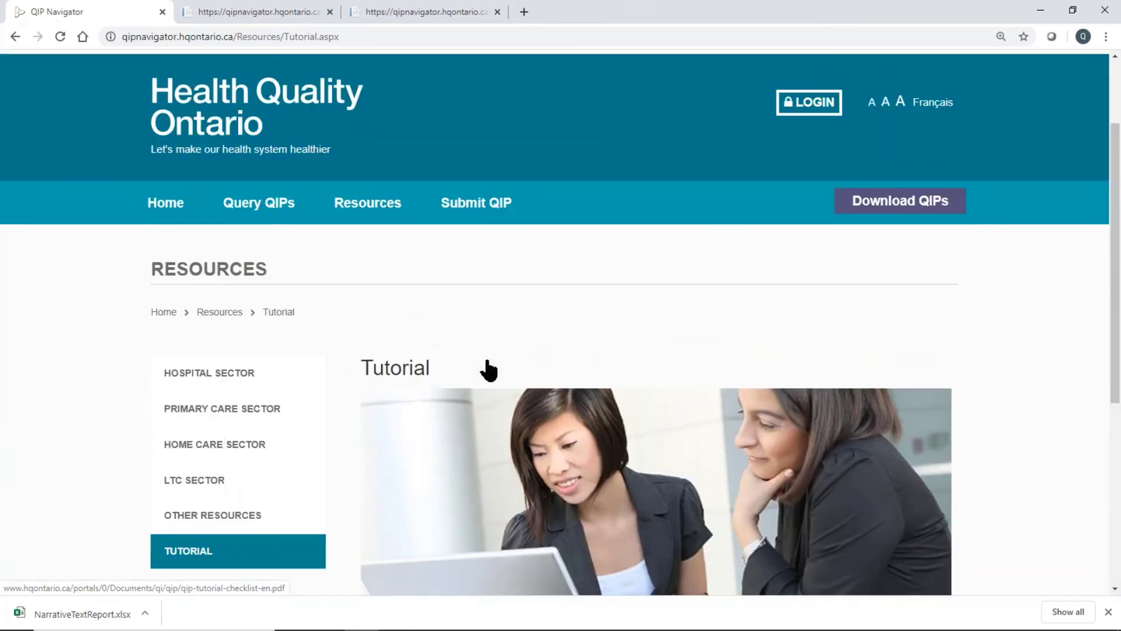
- Open the Hospital Sector resources and expand "Information to guide QIP development"
{"action": "mouse_move", "coordinate": [370, 331]}
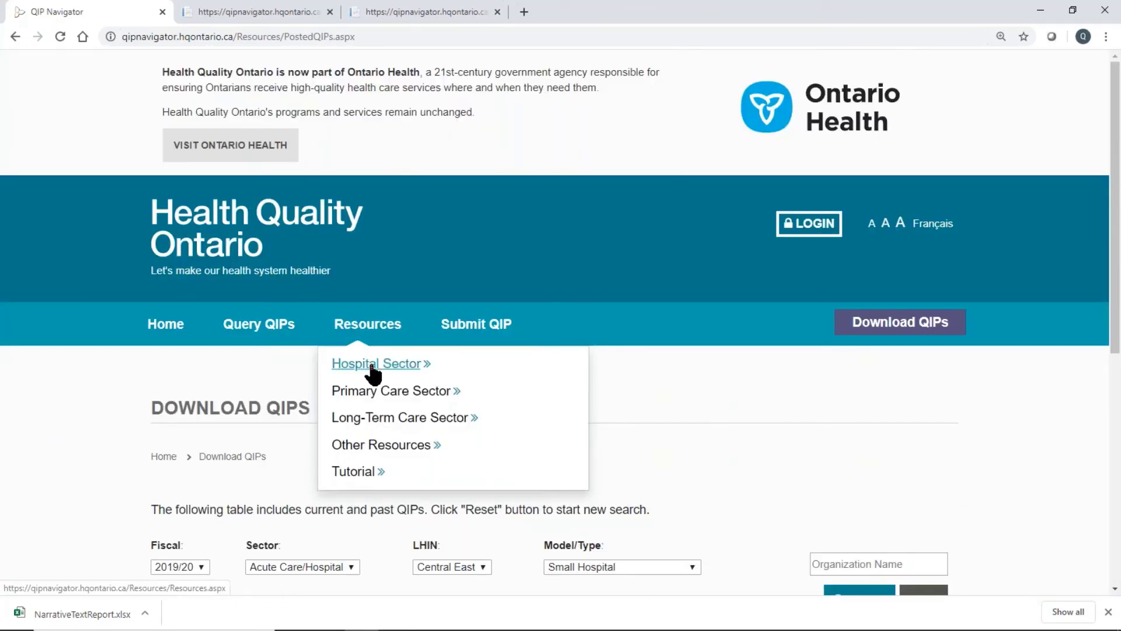
{"action": "left_click", "coordinate": [372, 366]}
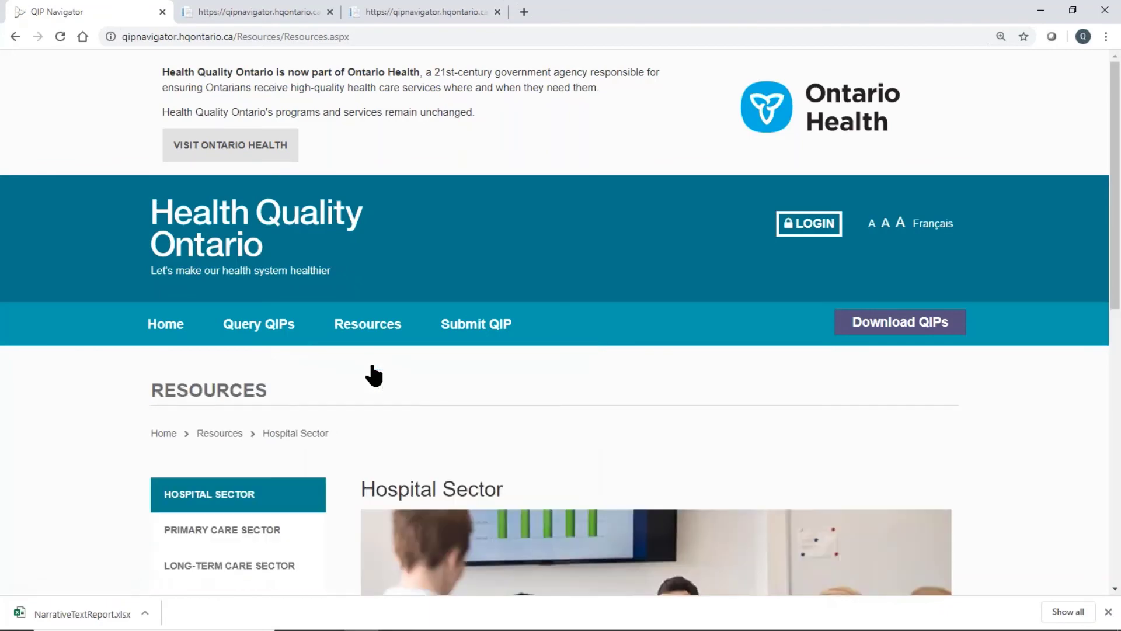
{"action": "scroll", "coordinate": [373, 375], "scroll_direction": "down", "scroll_amount": 7}
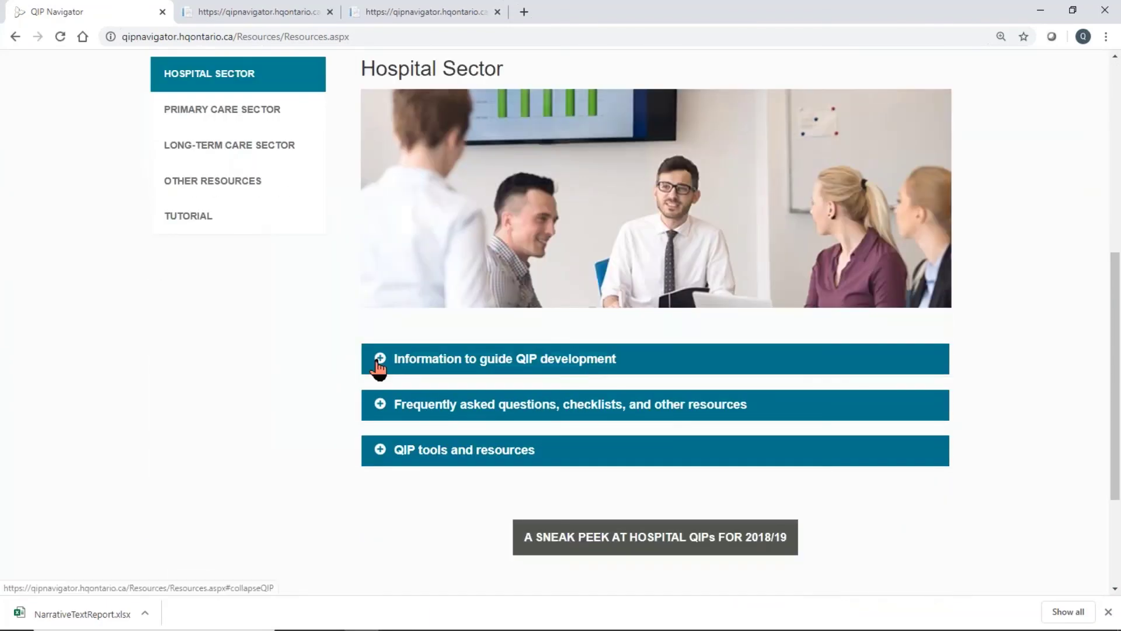
{"action": "left_click", "coordinate": [378, 367]}
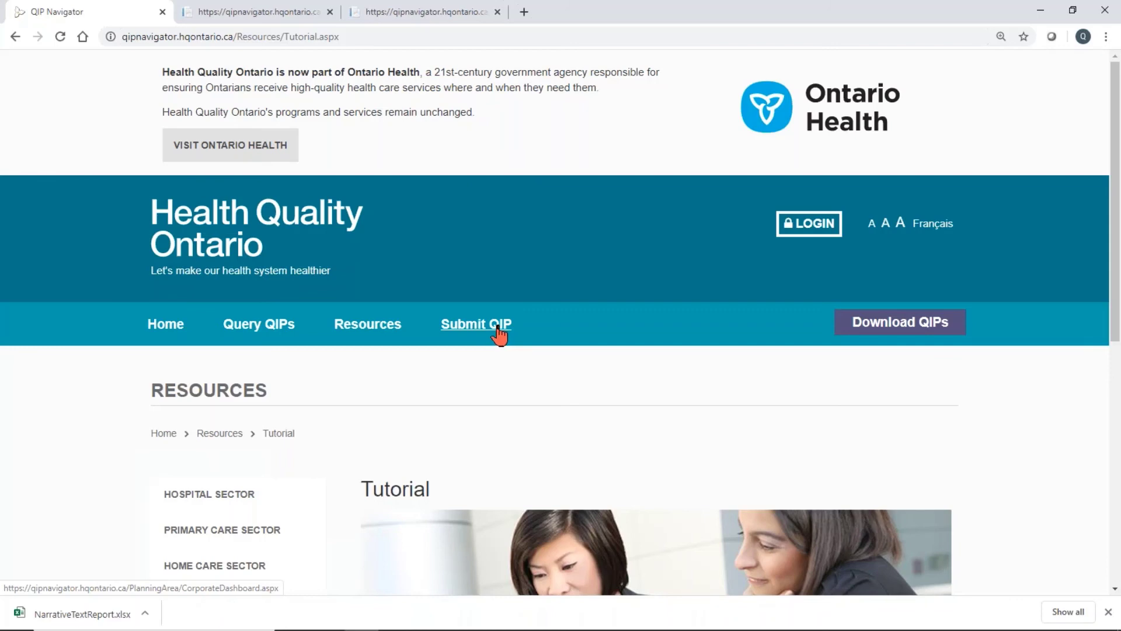
- Open the Download QIPs page and filter the table to fiscal year 2019/20 and the Acute Care/Hospital sector
{"action": "left_click", "coordinate": [920, 327]}
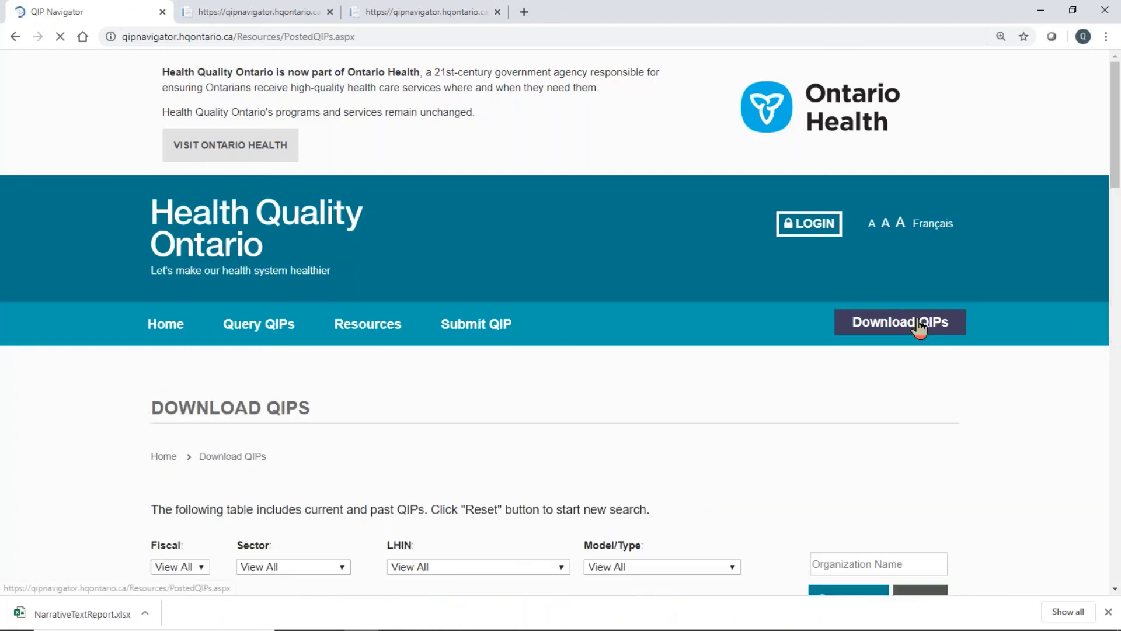
{"action": "scroll", "coordinate": [534, 446], "scroll_direction": "down", "scroll_amount": 6}
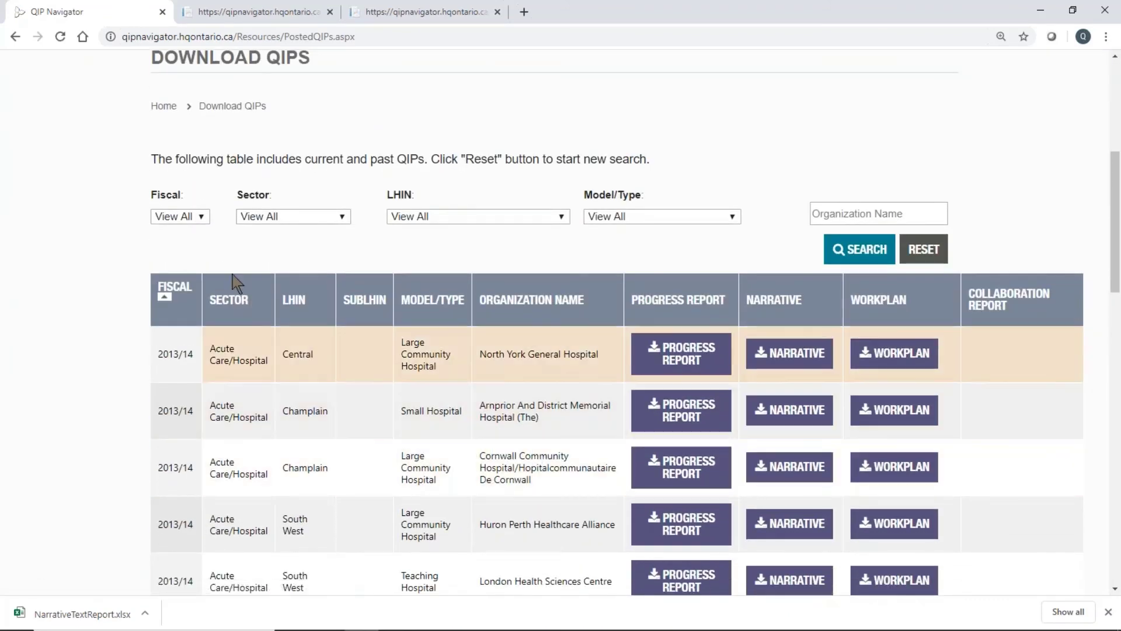
{"action": "left_click", "coordinate": [199, 216]}
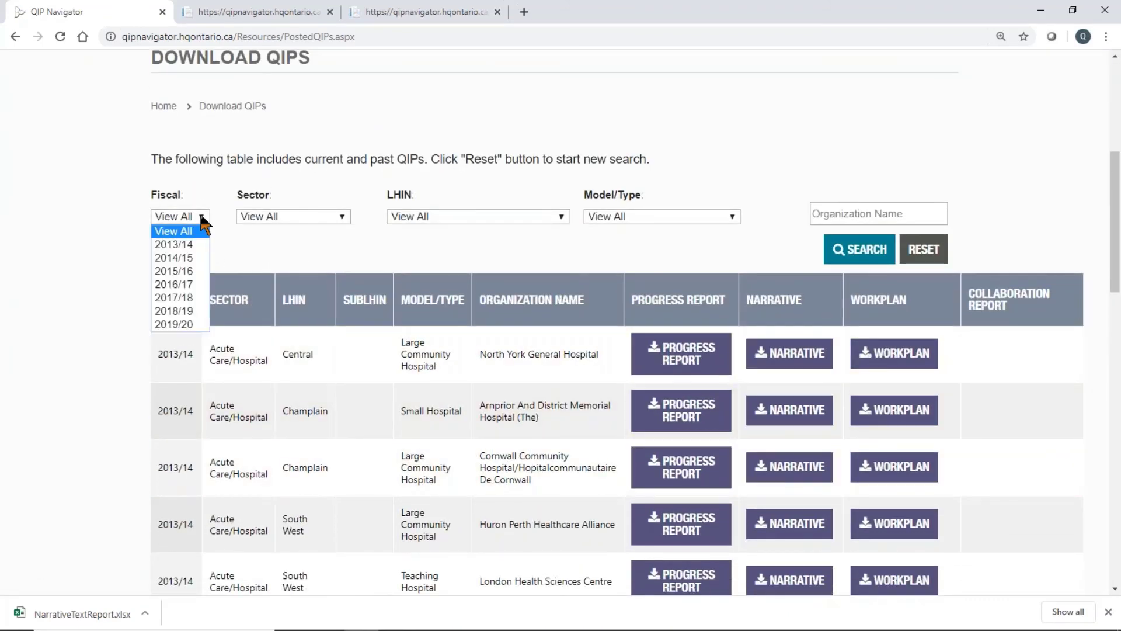
{"action": "left_click", "coordinate": [187, 323]}
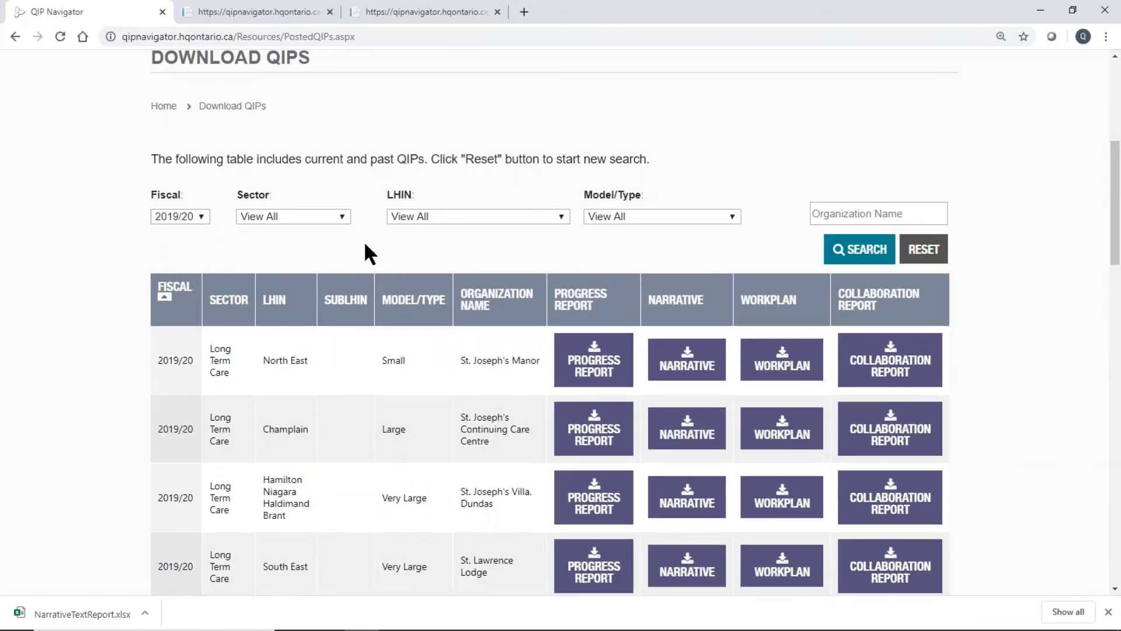
{"action": "left_click", "coordinate": [339, 216]}
{"action": "left_click", "coordinate": [328, 244]}
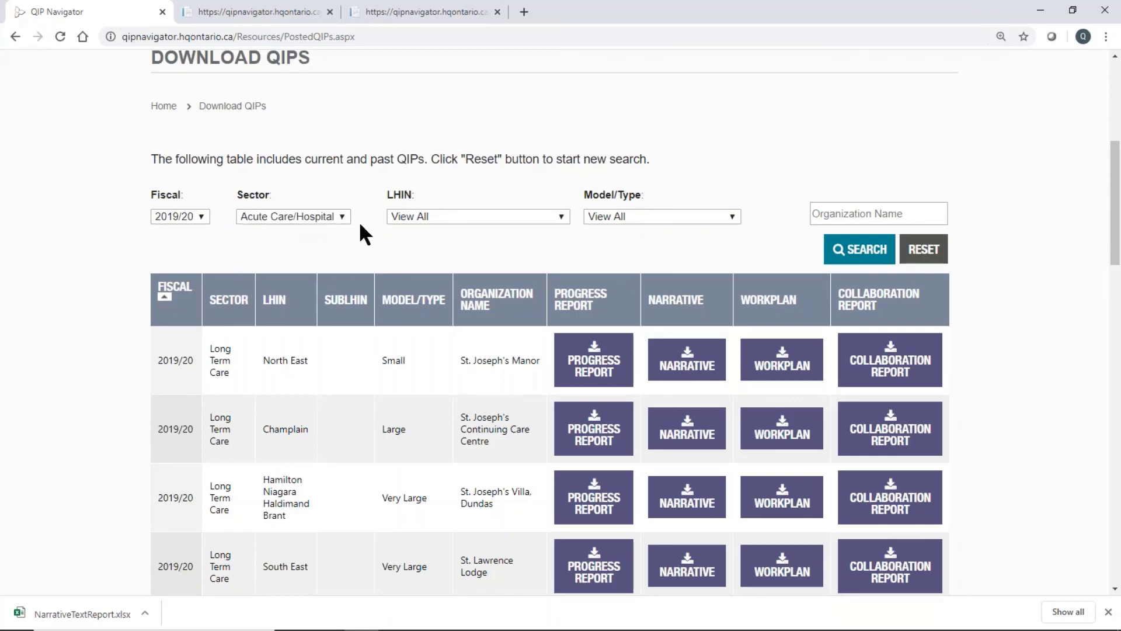
- Narrow the QIP table to the Central East LHIN and the Small Hospital model type
{"action": "left_click", "coordinate": [562, 219]}
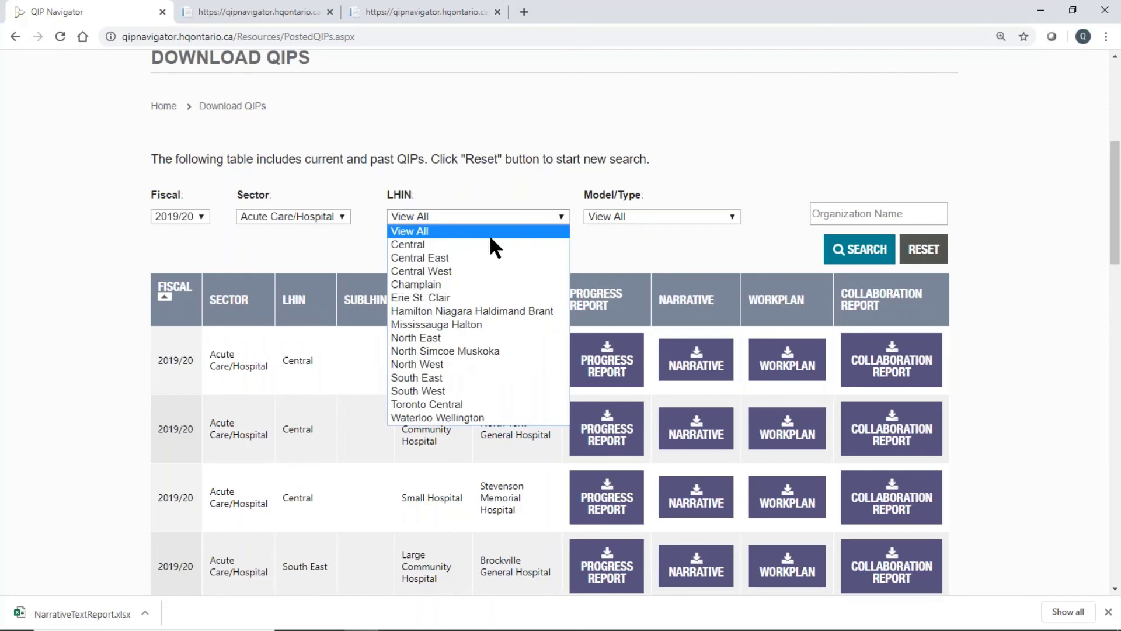
{"action": "left_click", "coordinate": [446, 259]}
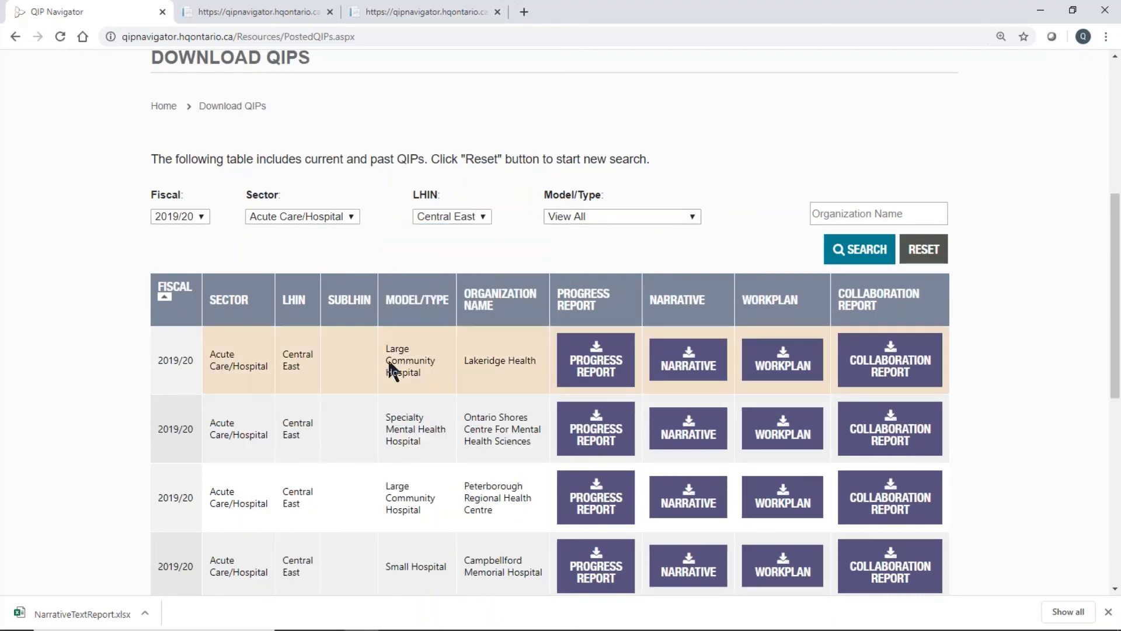
{"action": "scroll", "coordinate": [385, 443], "scroll_direction": "down", "scroll_amount": 2}
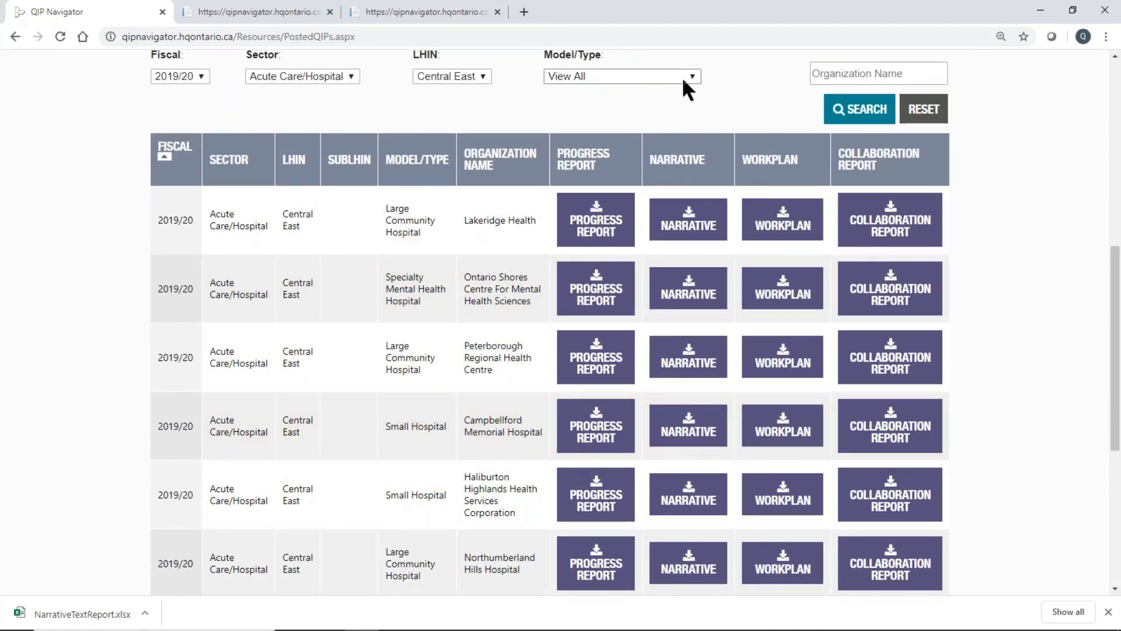
{"action": "left_click", "coordinate": [692, 75]}
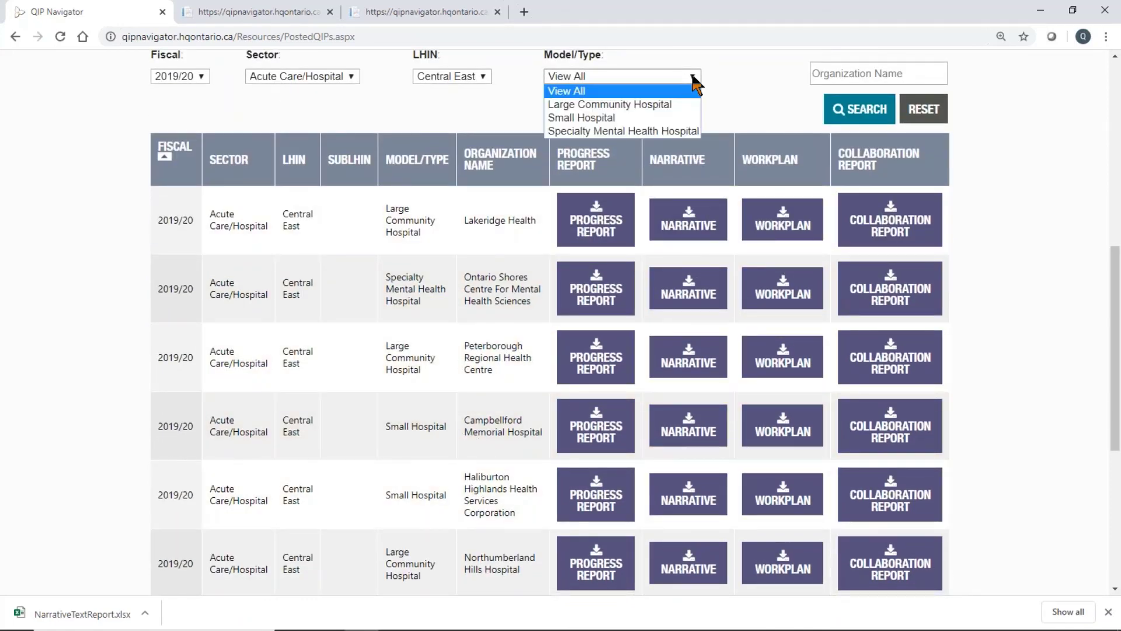
{"action": "left_click", "coordinate": [613, 118]}
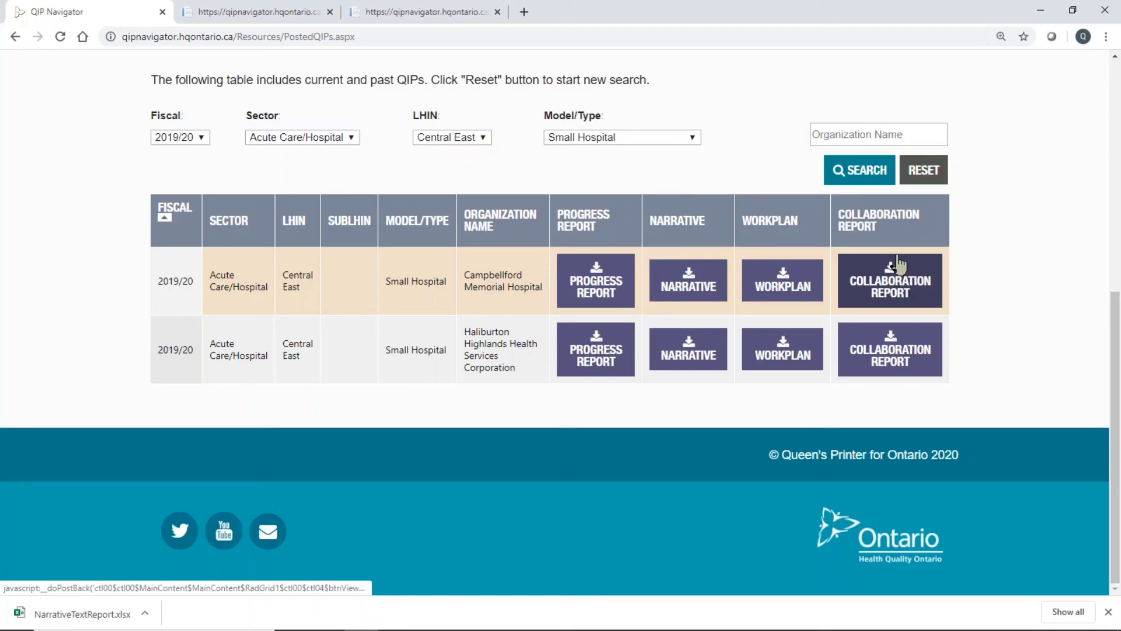
- Request the 2019/20 Collaboration Report for Campbellford Memorial Hospital, and close the last browser tab
{"action": "left_click", "coordinate": [879, 296]}
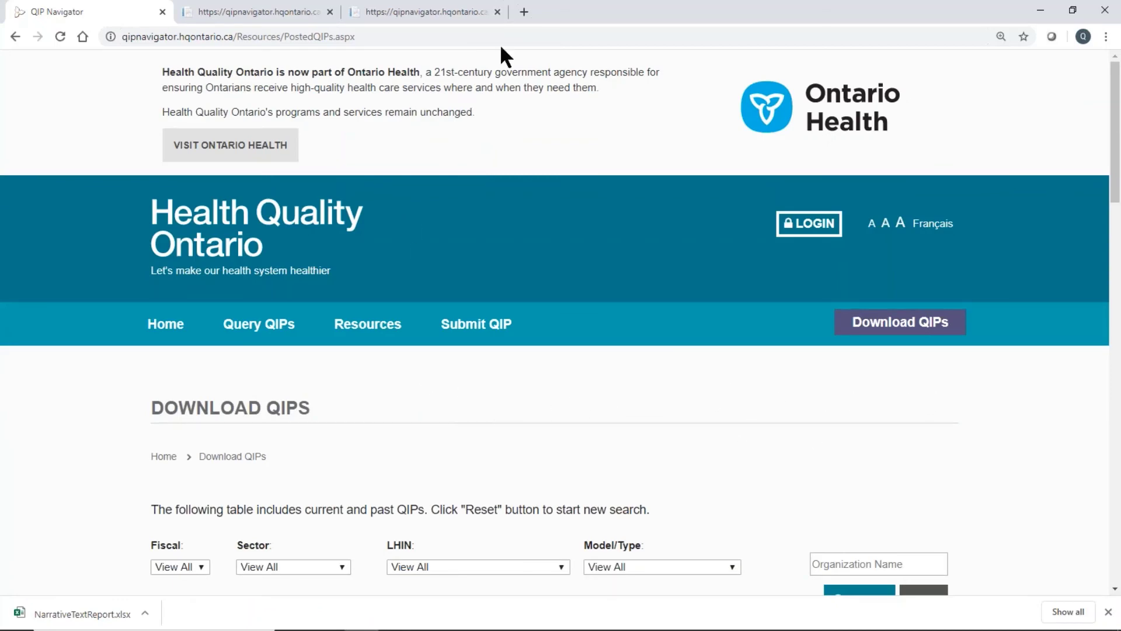
{"action": "left_click", "coordinate": [498, 12]}
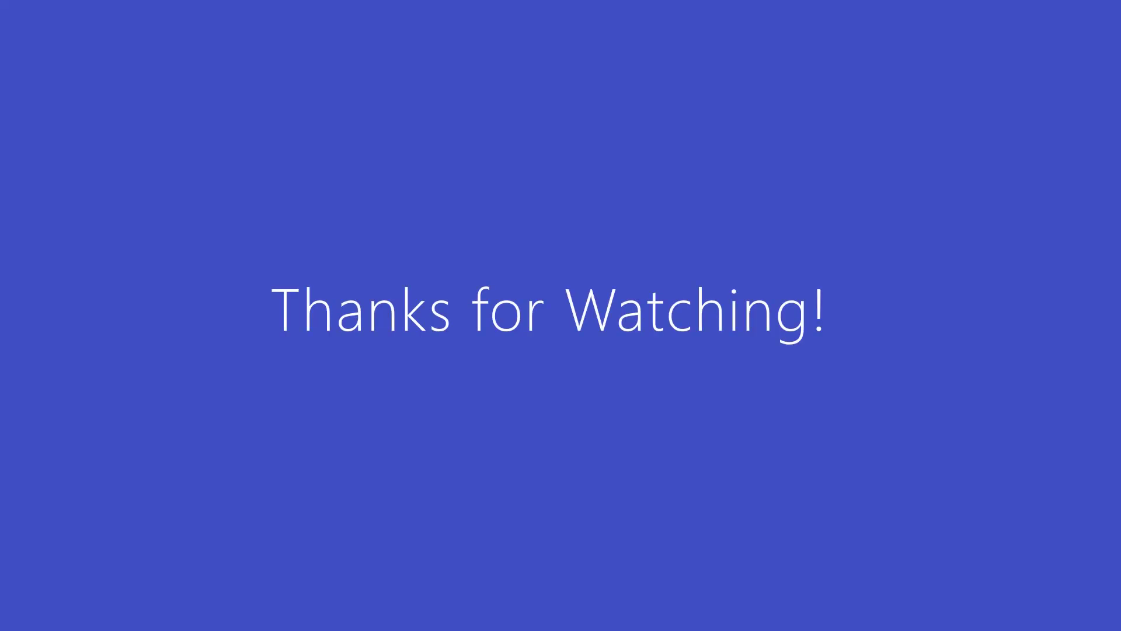